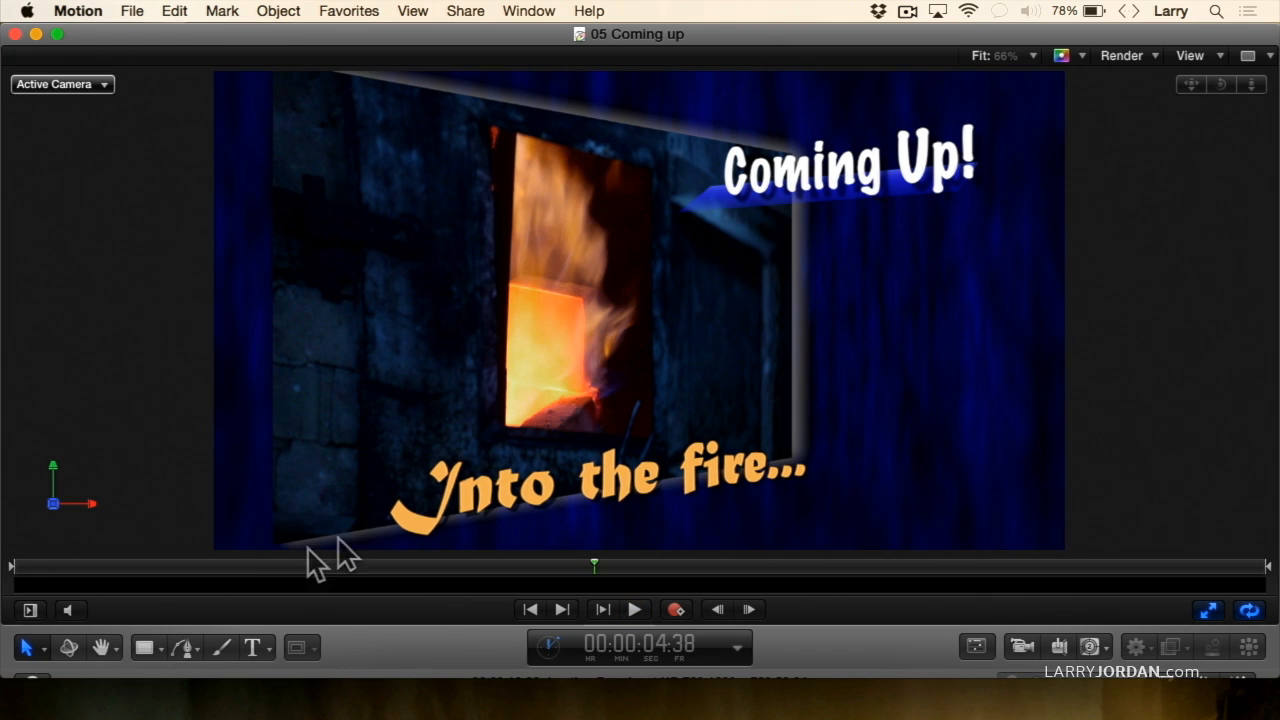
# Scrub to about 3 seconds, step through the frames around the "Into the fire..." title's entrance, and play the animation.
pyautogui.moveTo(304, 564)
pyautogui.mouseDown()
pyautogui.moveTo(223, 564)
pyautogui.moveTo(280, 566)
pyautogui.mouseUp()
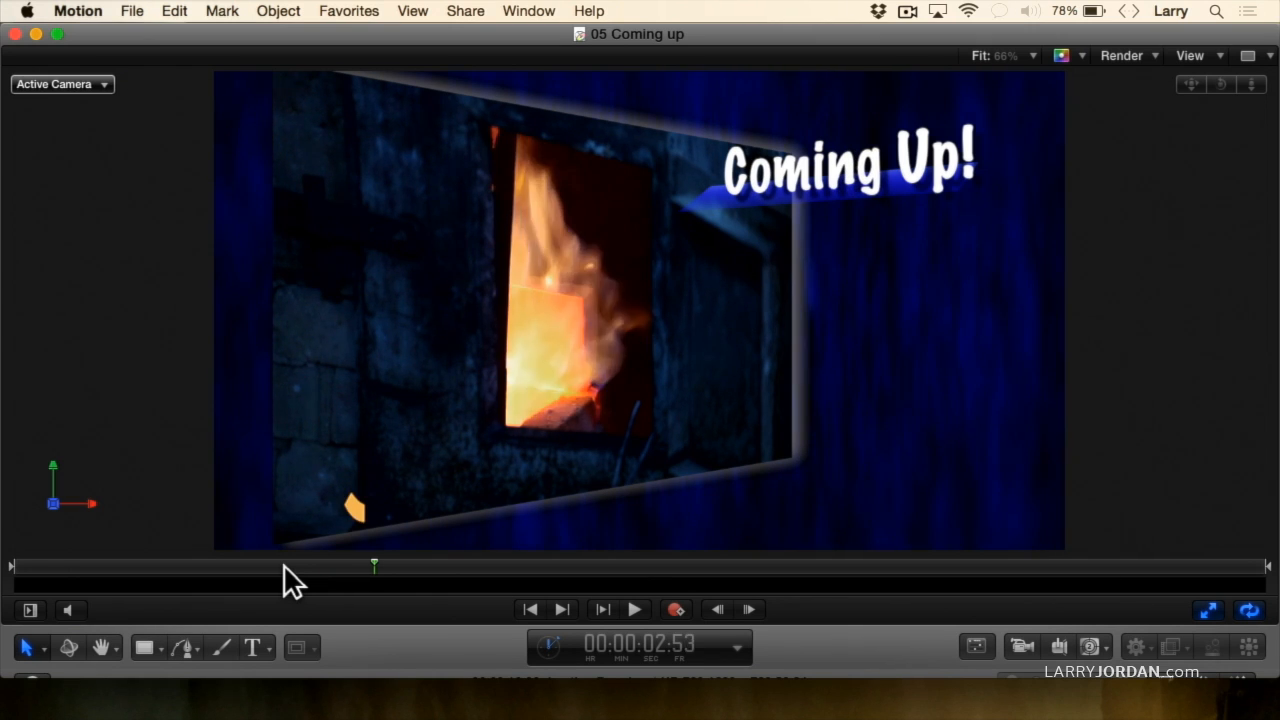
pyautogui.press('Right')
pyautogui.press('Right')
pyautogui.press('Right')
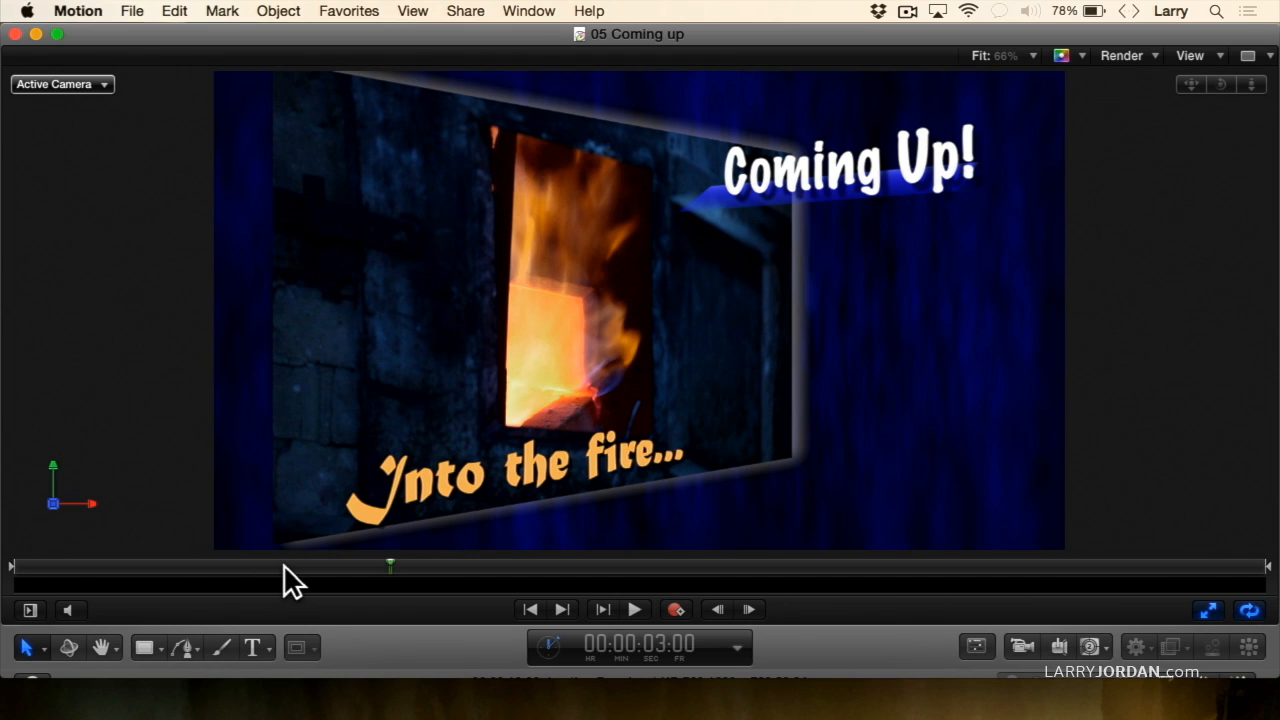
pyautogui.press('Left')
pyautogui.press('Left')
pyautogui.press('Left')
pyautogui.press('Left')
pyautogui.press('Left')
pyautogui.press('Left')
pyautogui.press('Left')
pyautogui.press('Left')
pyautogui.press('Left')
pyautogui.press('Right')
pyautogui.press('Right')
pyautogui.press('Right')
pyautogui.press('Right')
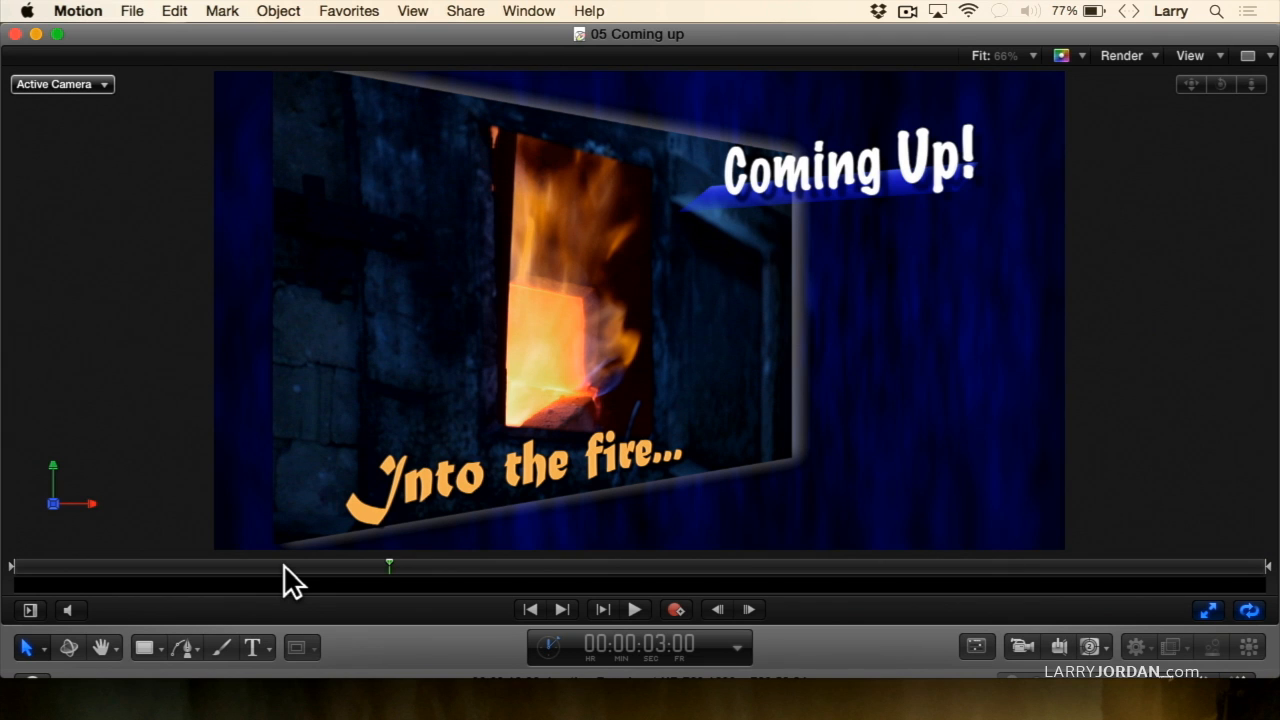
pyautogui.press('space')
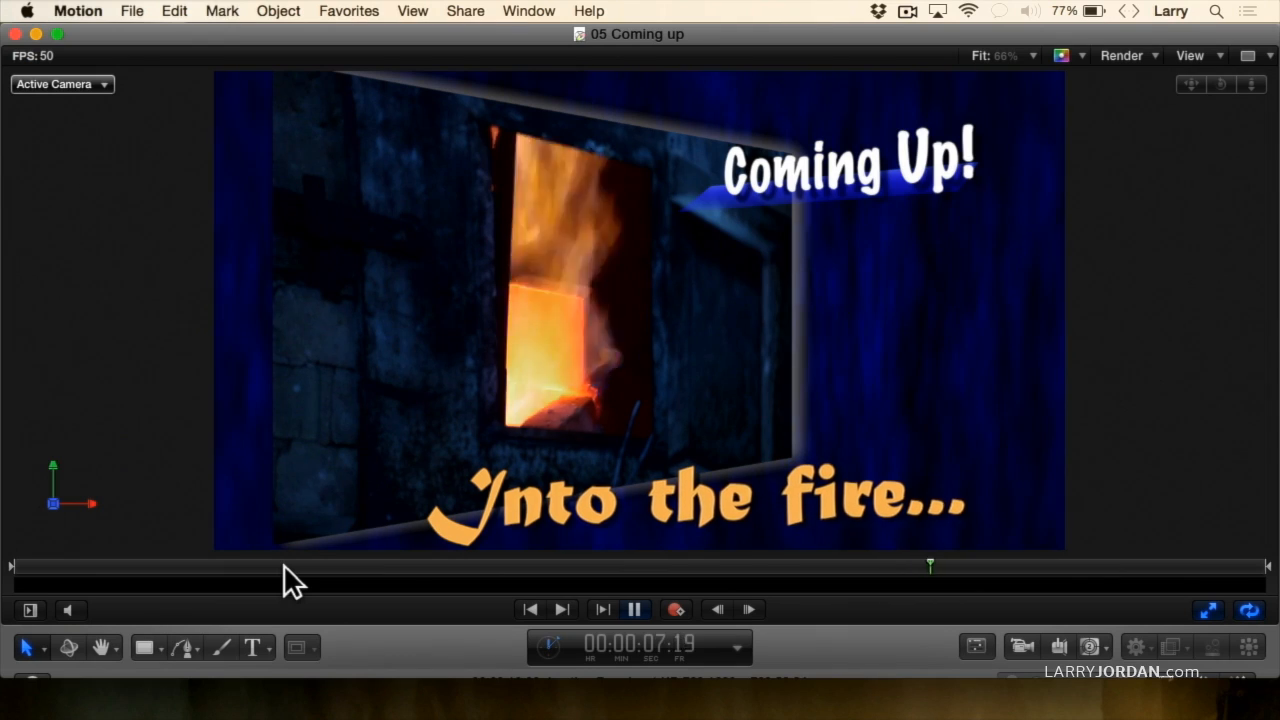
pyautogui.press('space')
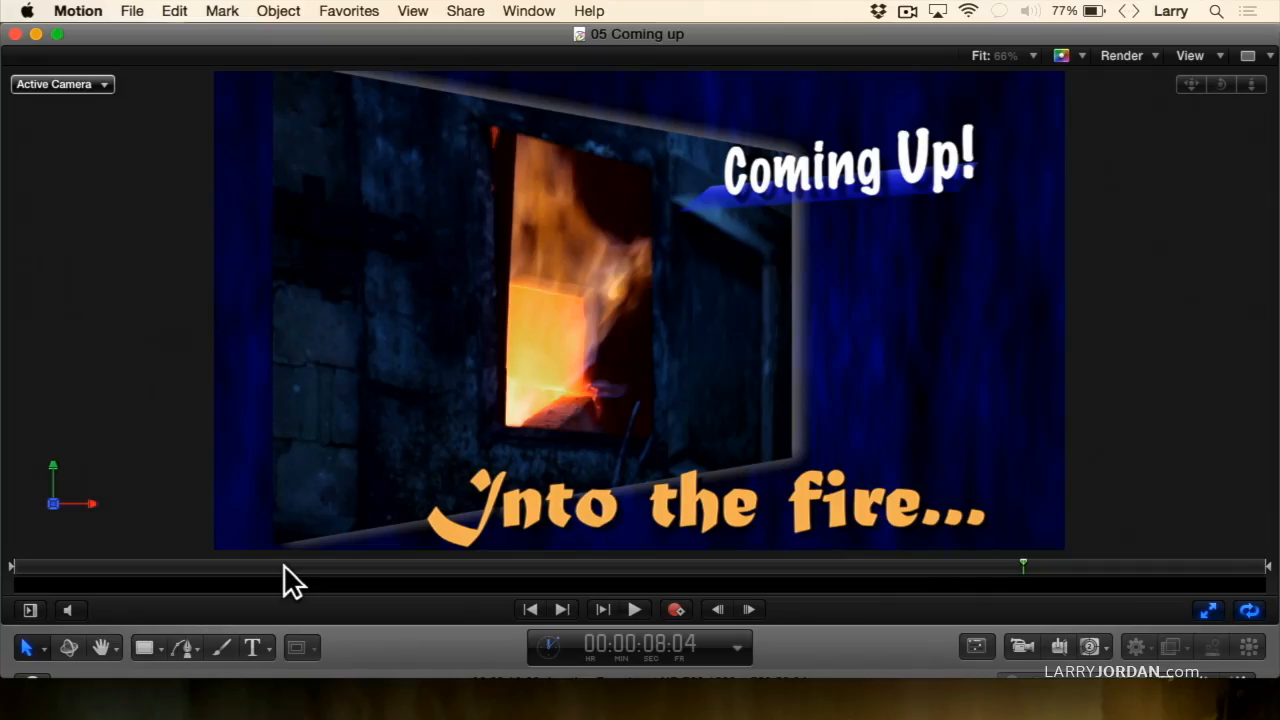
# Show the text format settings of the "Into the fire..." layer down to the Editable in FCP option.
pyautogui.press('F8')
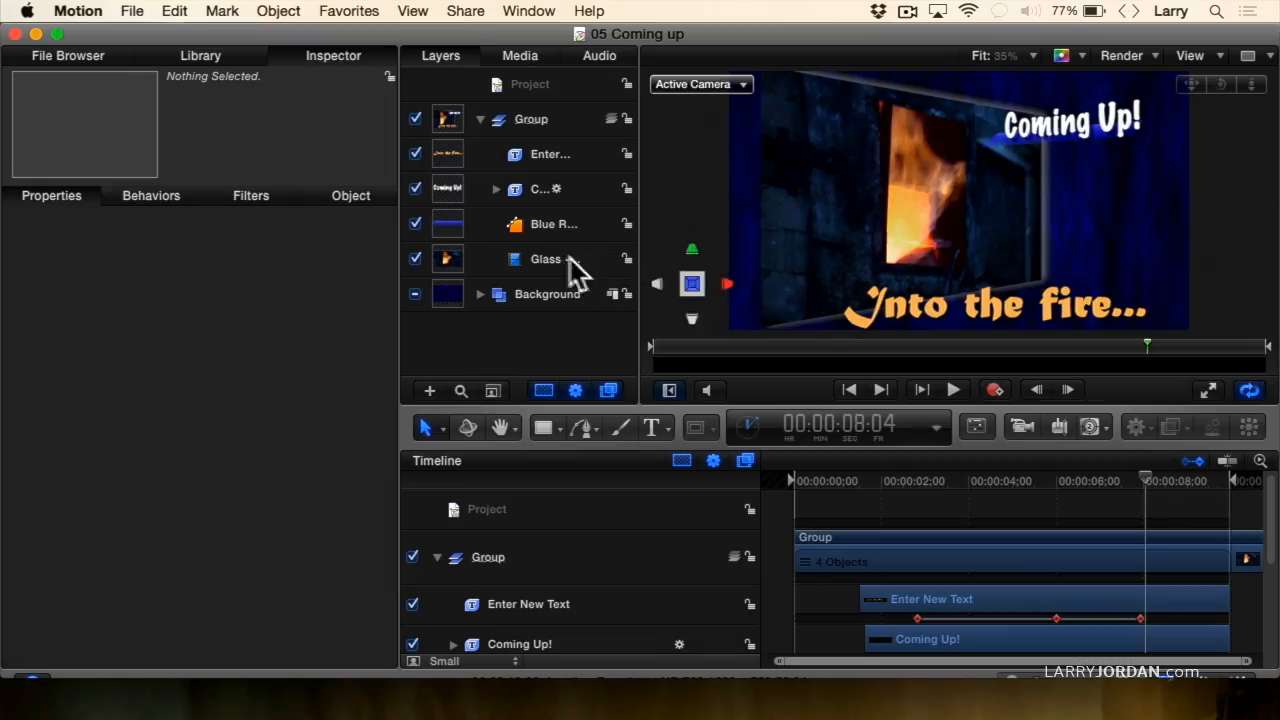
pyautogui.click(553, 155)
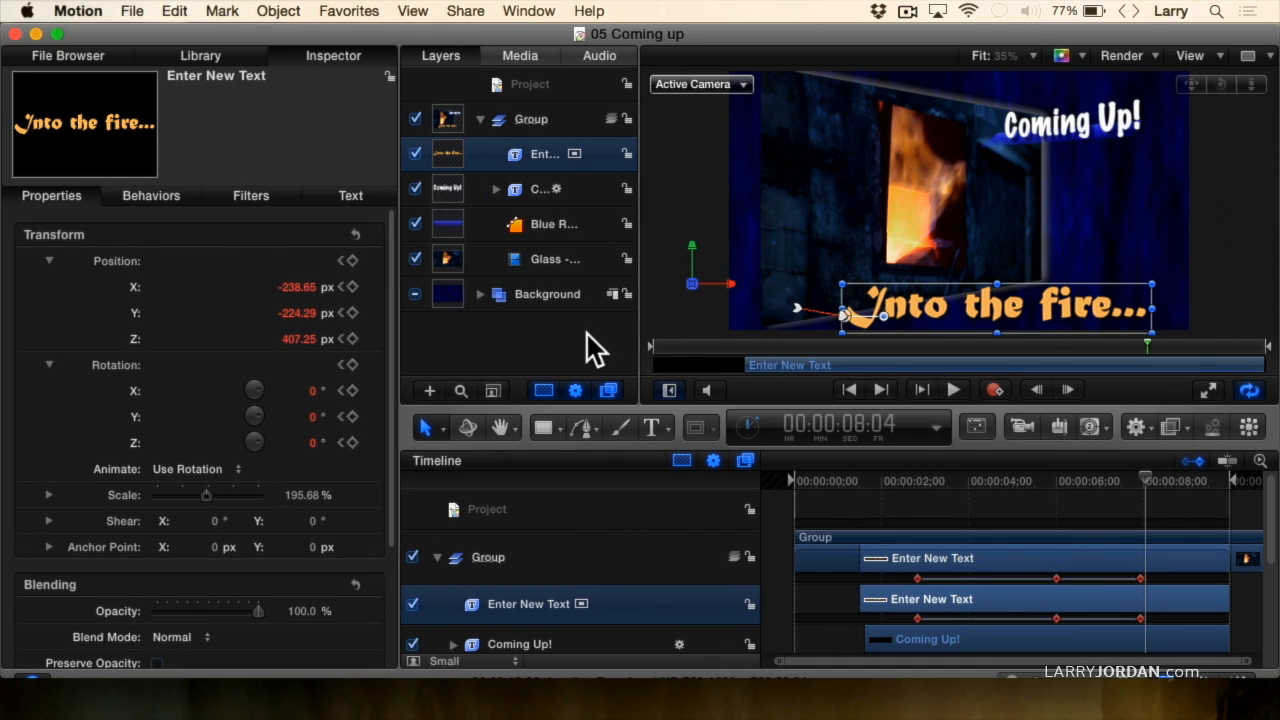
pyautogui.press('F6')
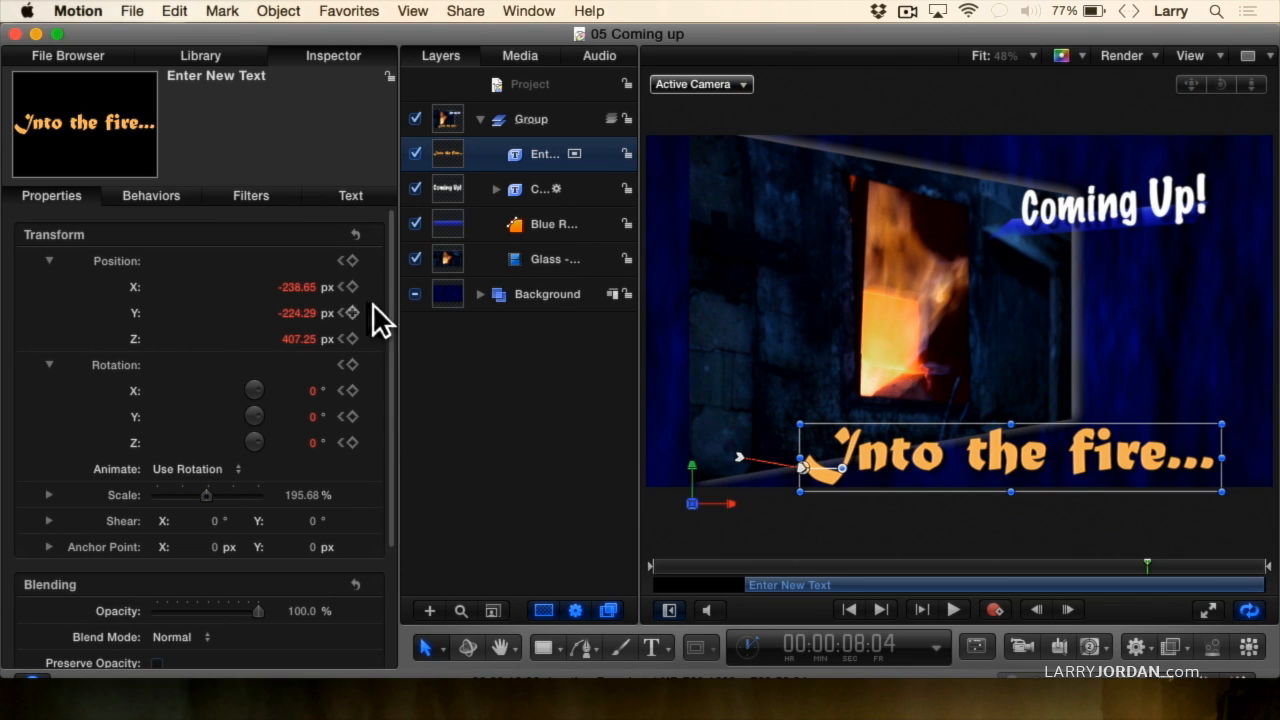
pyautogui.click(356, 194)
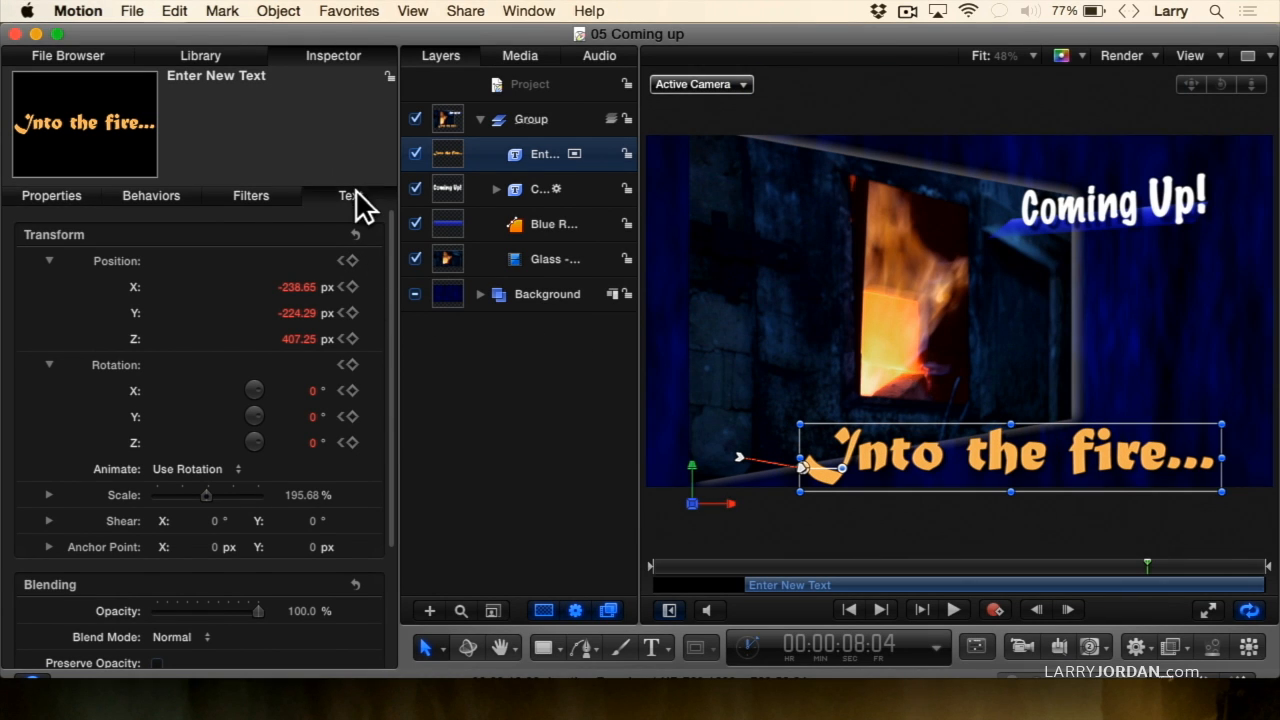
pyautogui.scroll(-5, 235, 330)
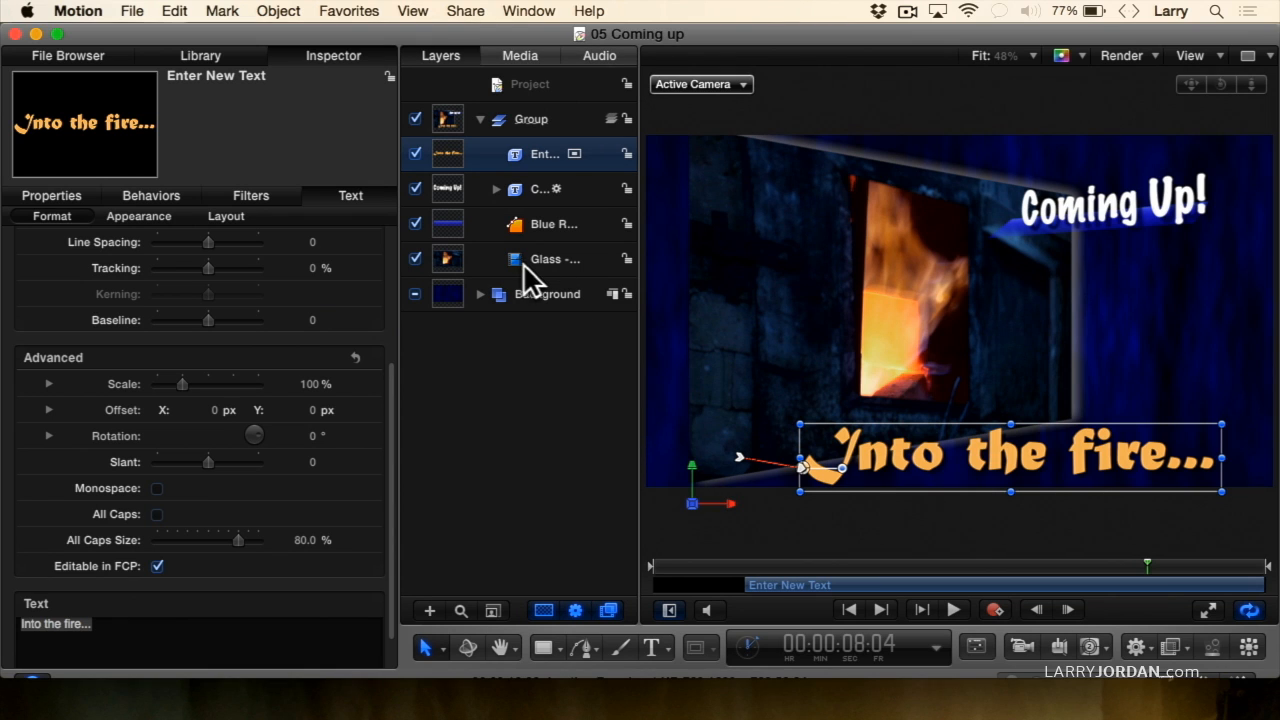
# Toggle the visibility of the Glass - Flames layer off and on to see what it contributes to the composition.
pyautogui.click(415, 257)
pyautogui.click(415, 257)
pyautogui.click(415, 257)
pyautogui.click(415, 257)
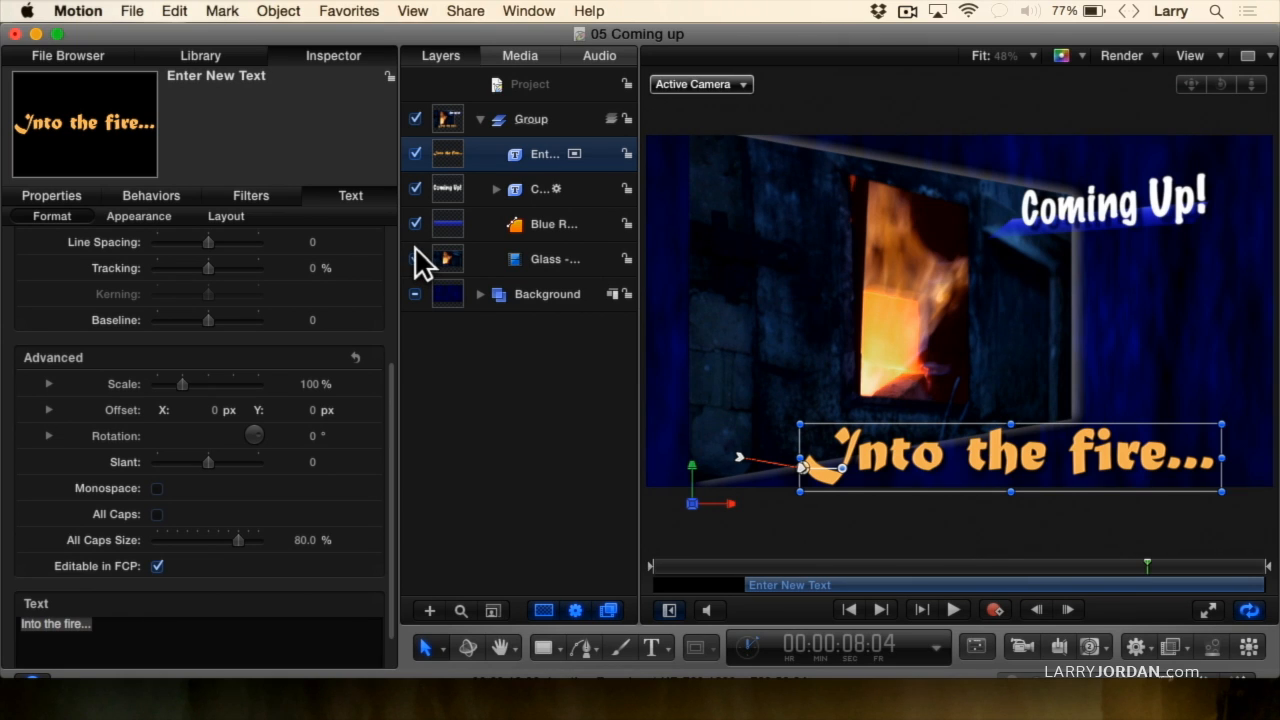
# Add a new drop zone to the project and place it directly above the Glass - Flames layer in the Group.
pyautogui.click(494, 80)
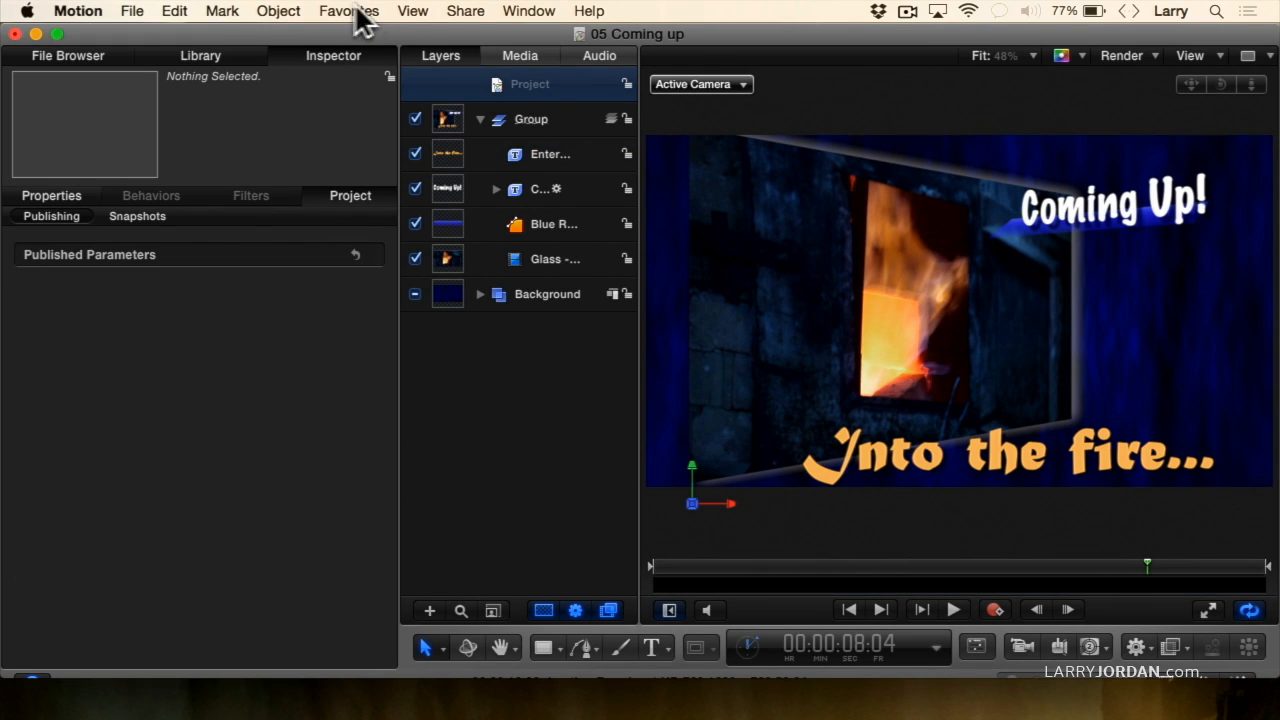
pyautogui.click(280, 10)
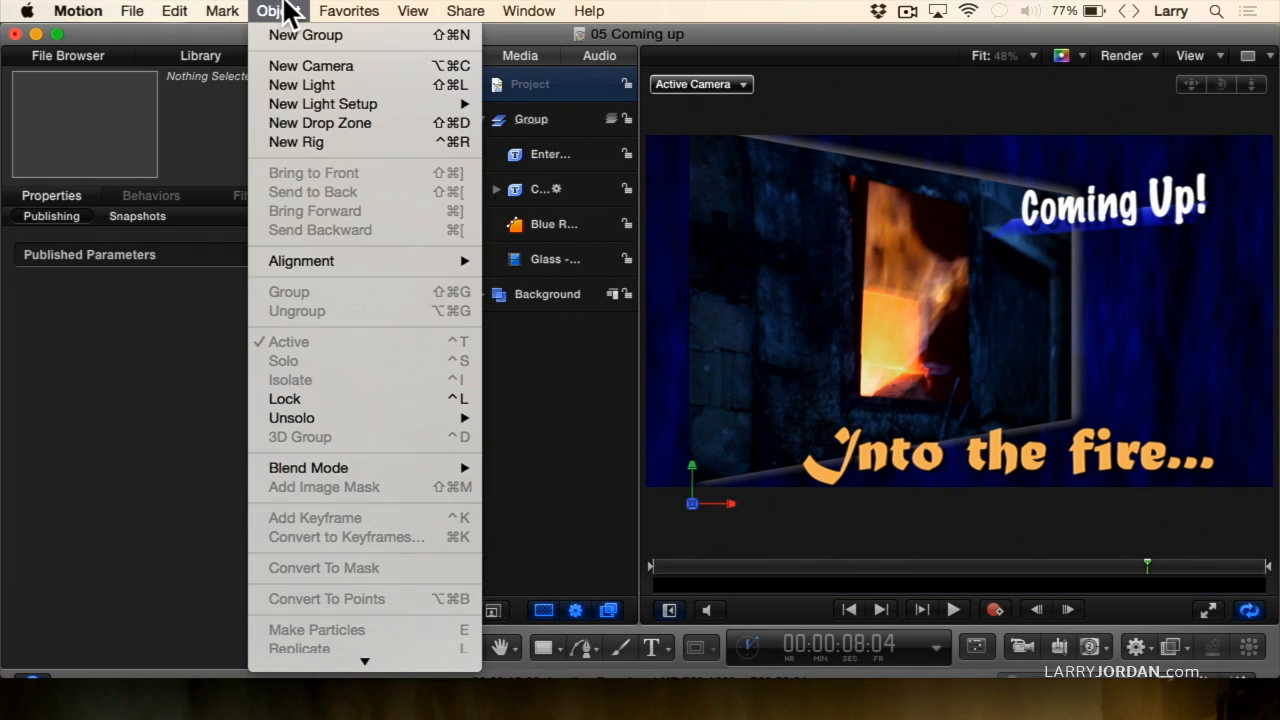
pyautogui.click(293, 117)
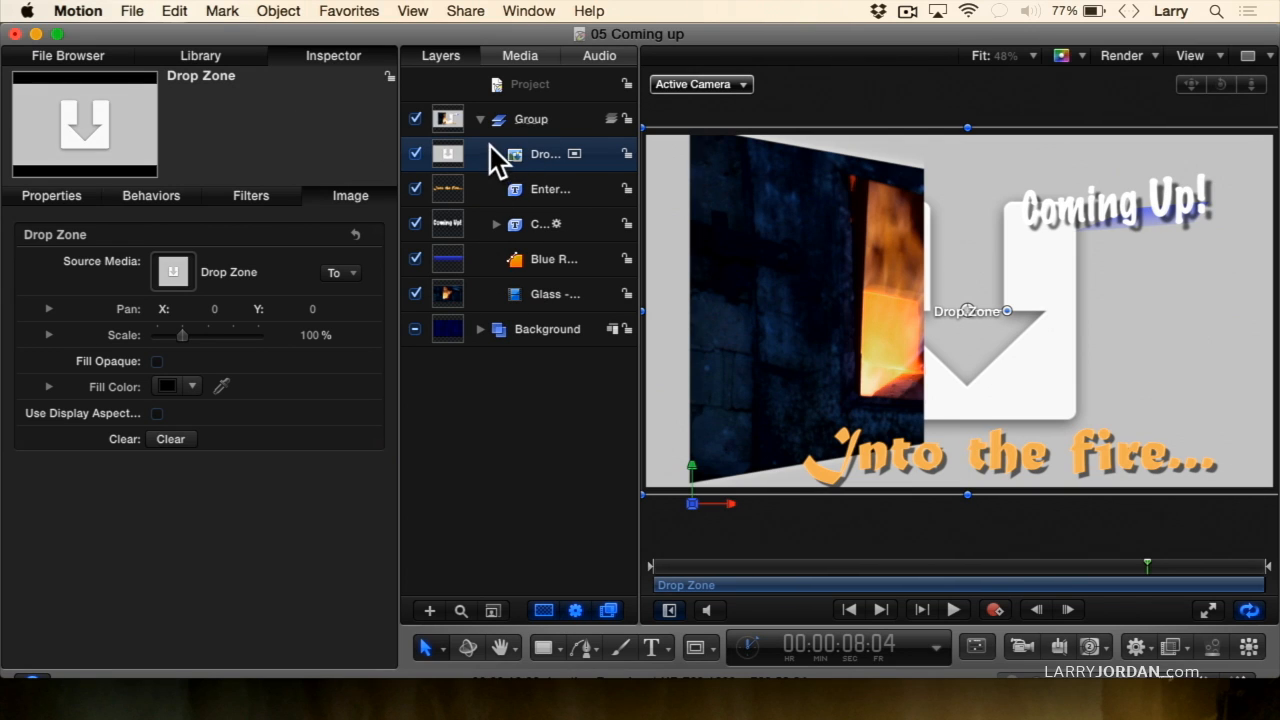
pyautogui.moveTo(594, 159); pyautogui.dragTo(575, 277)
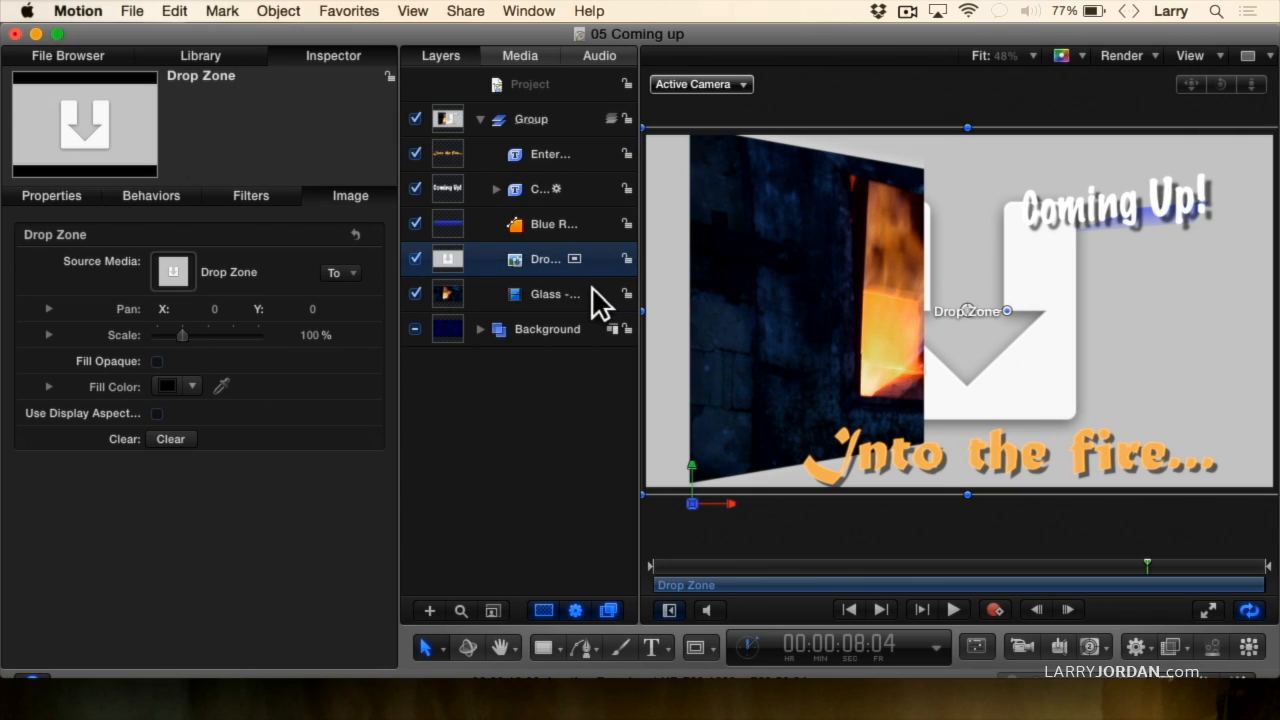
# Copy the Transform settings, including their keyframes, from the Glass - Flames layer to the Drop Zone layer.
pyautogui.click(476, 289)
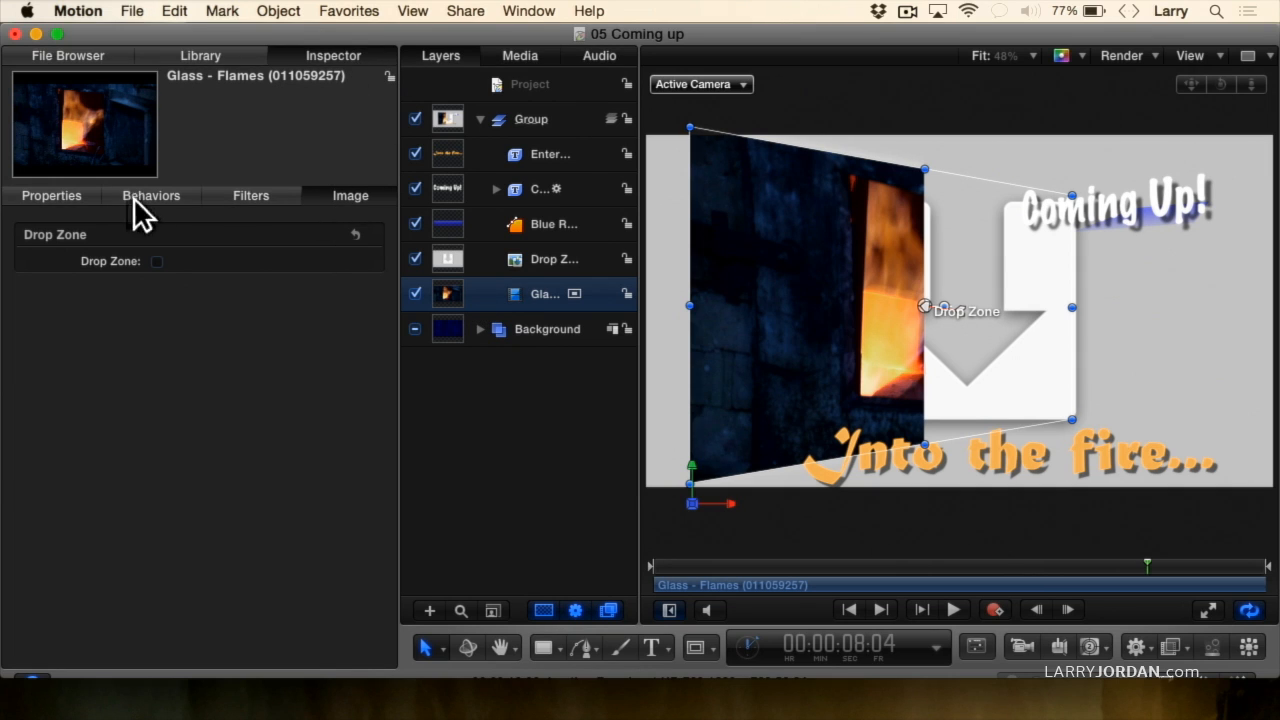
pyautogui.click(45, 196)
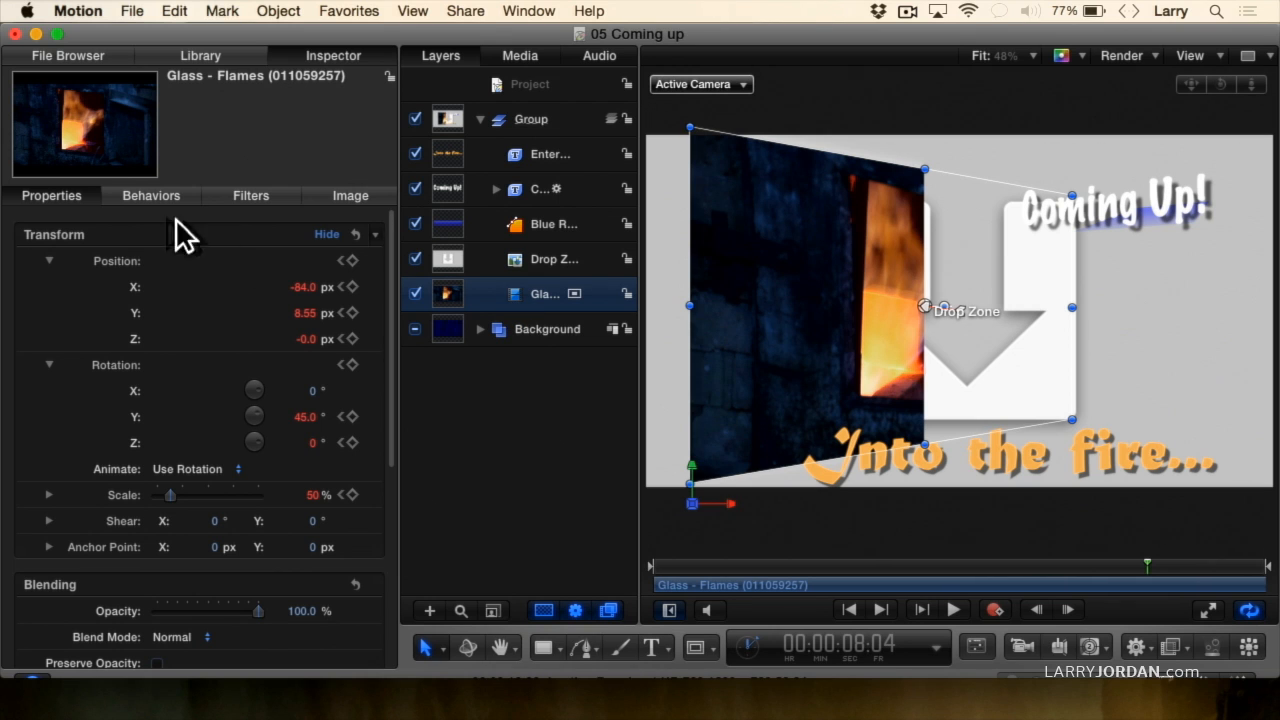
pyautogui.moveTo(53, 230); pyautogui.dragTo(523, 246)
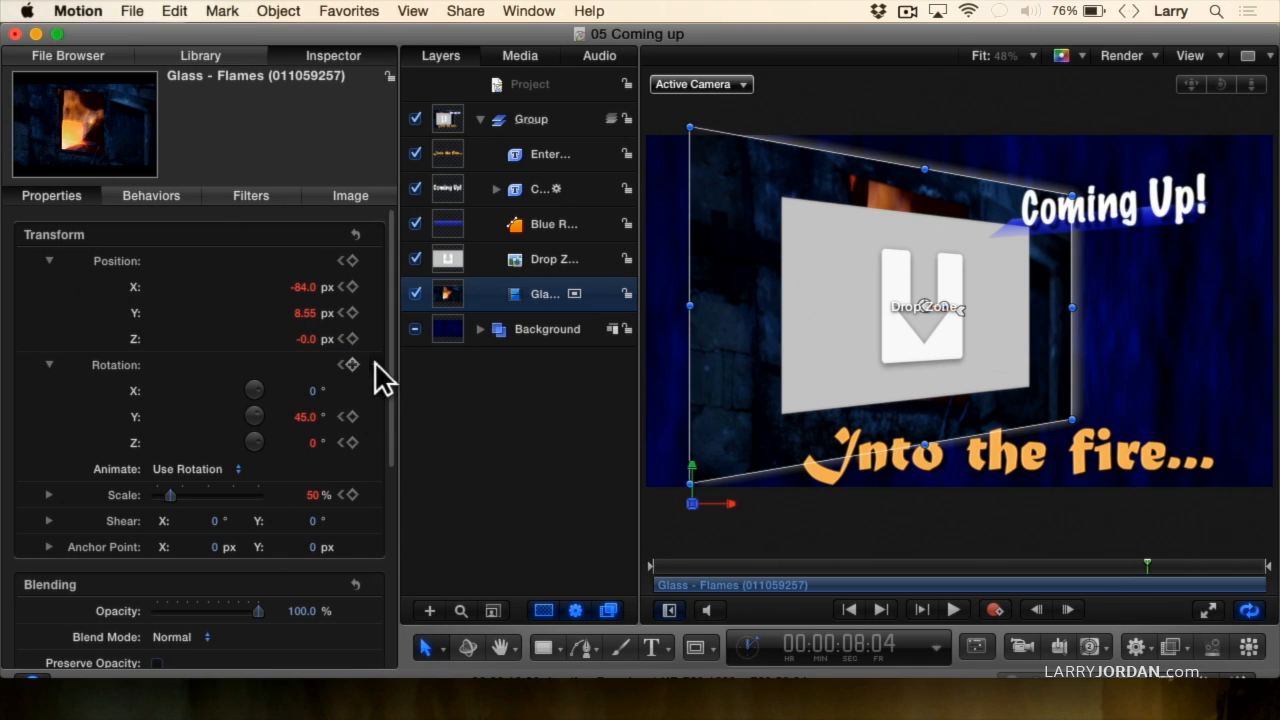
# Copy the Drop Shadow settings from Glass - Flames to the Drop Zone layer and disable the Glass - Flames layer.
pyautogui.scroll(-5, 220, 410)
pyautogui.scroll(-1, 225, 415)
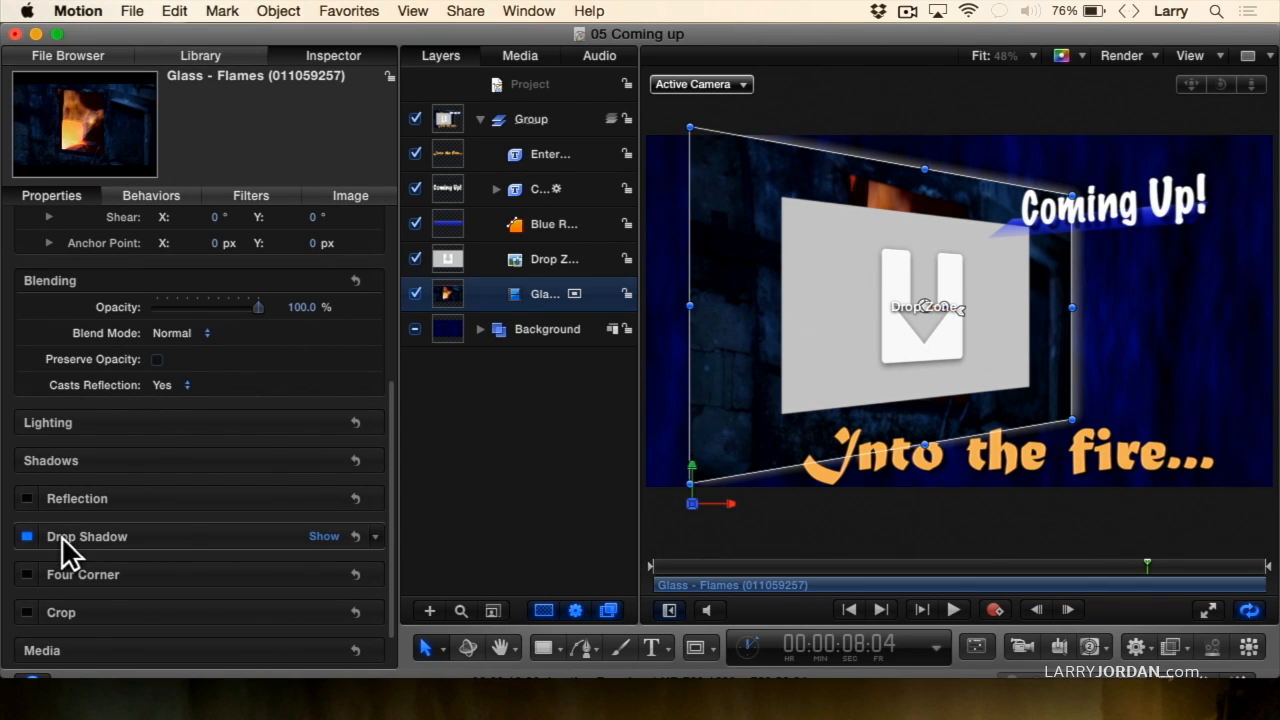
pyautogui.moveTo(61, 535); pyautogui.dragTo(515, 272)
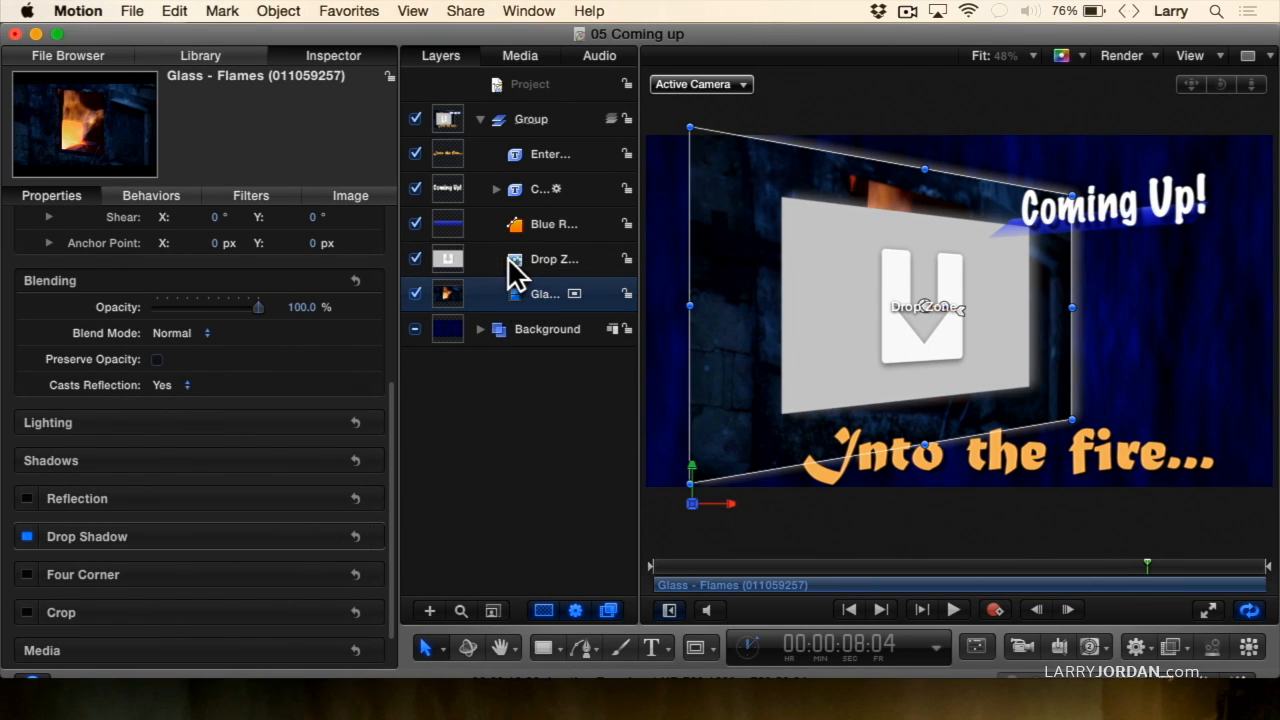
pyautogui.click(415, 294)
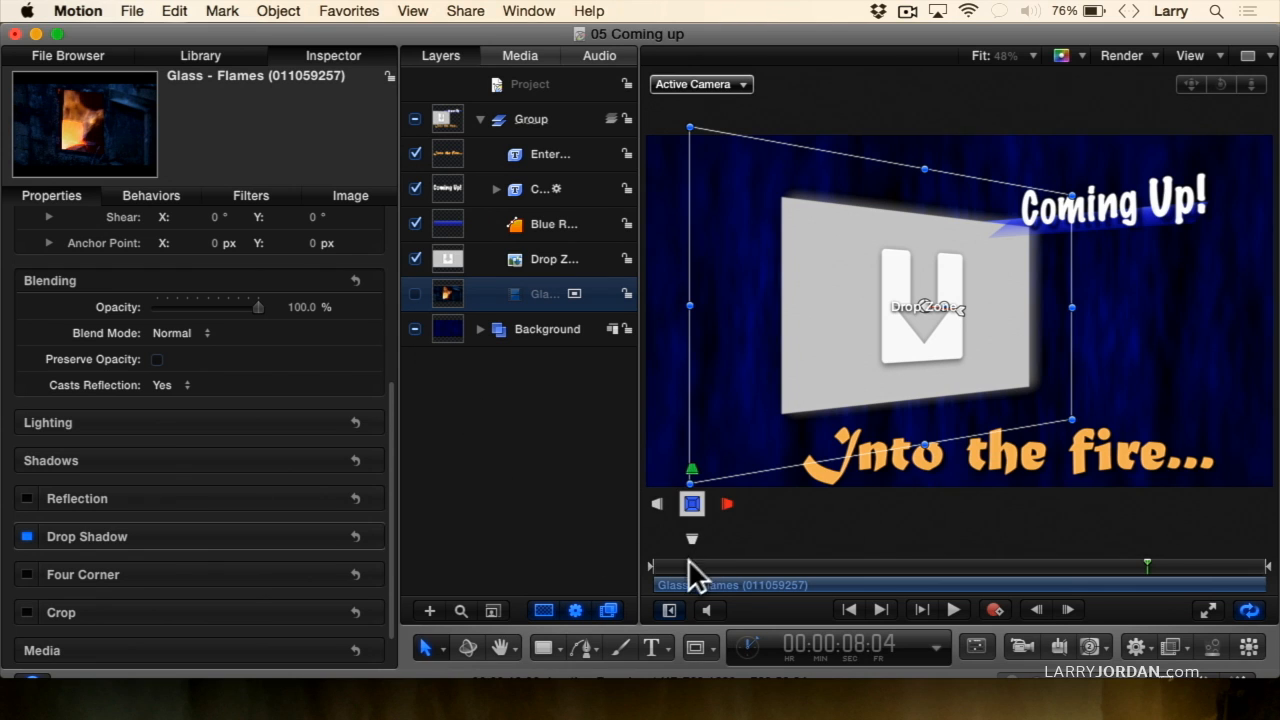
# Set the Drop Zone's scale keyframe on the project's first frame to 100%.
pyautogui.press('Home')
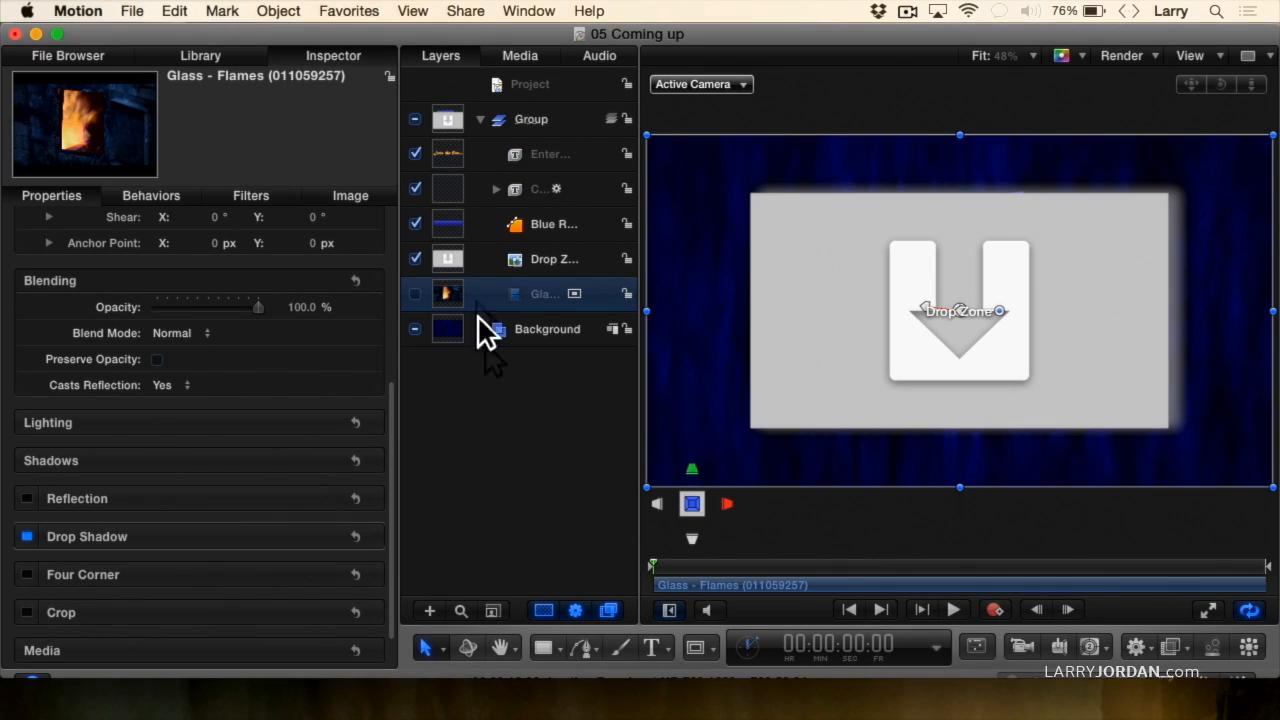
pyautogui.click(485, 258)
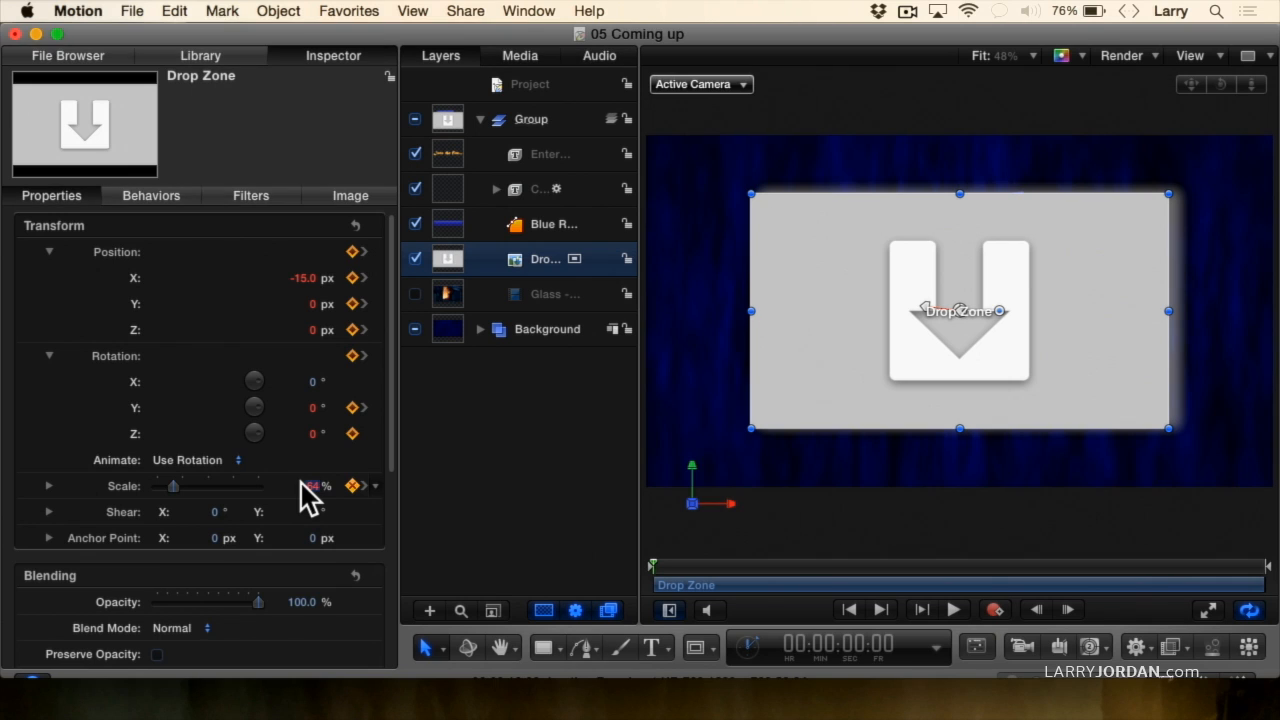
pyautogui.write('100')
pyautogui.press('Return')
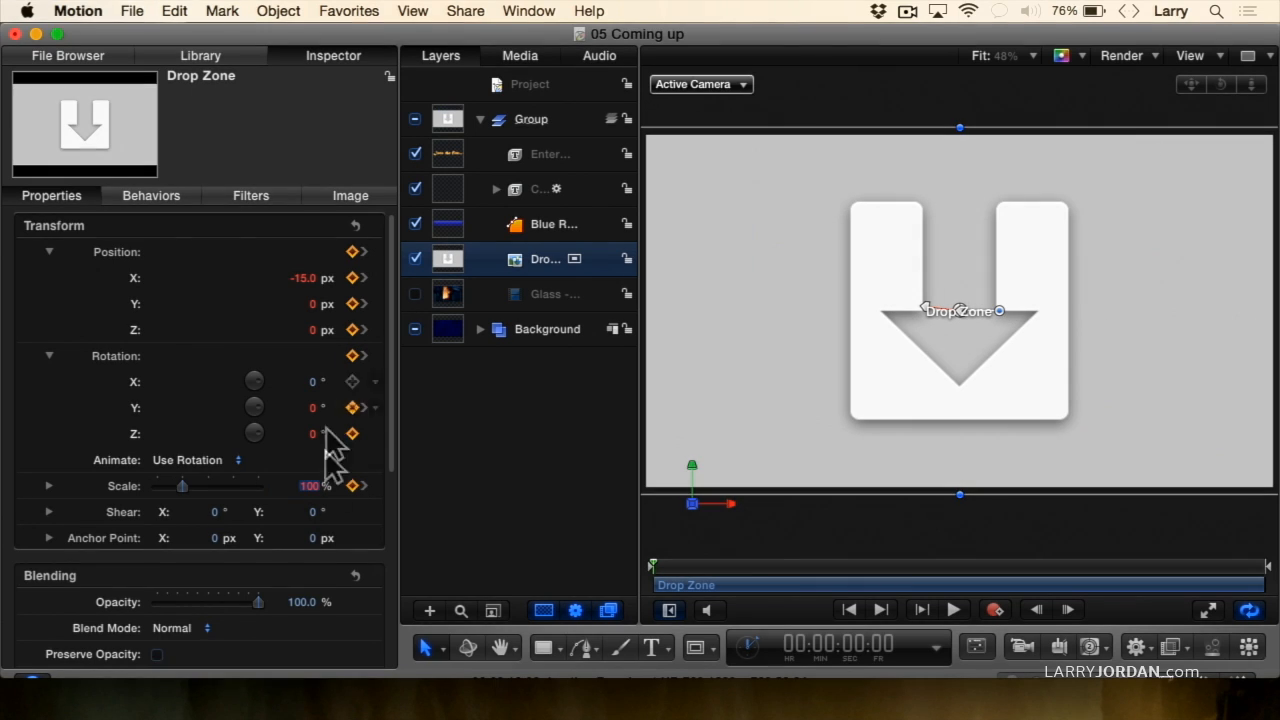
# Set the Drop Zone's next scale keyframe, at 1 second, to 75% and play back the animation.
pyautogui.click(364, 486)
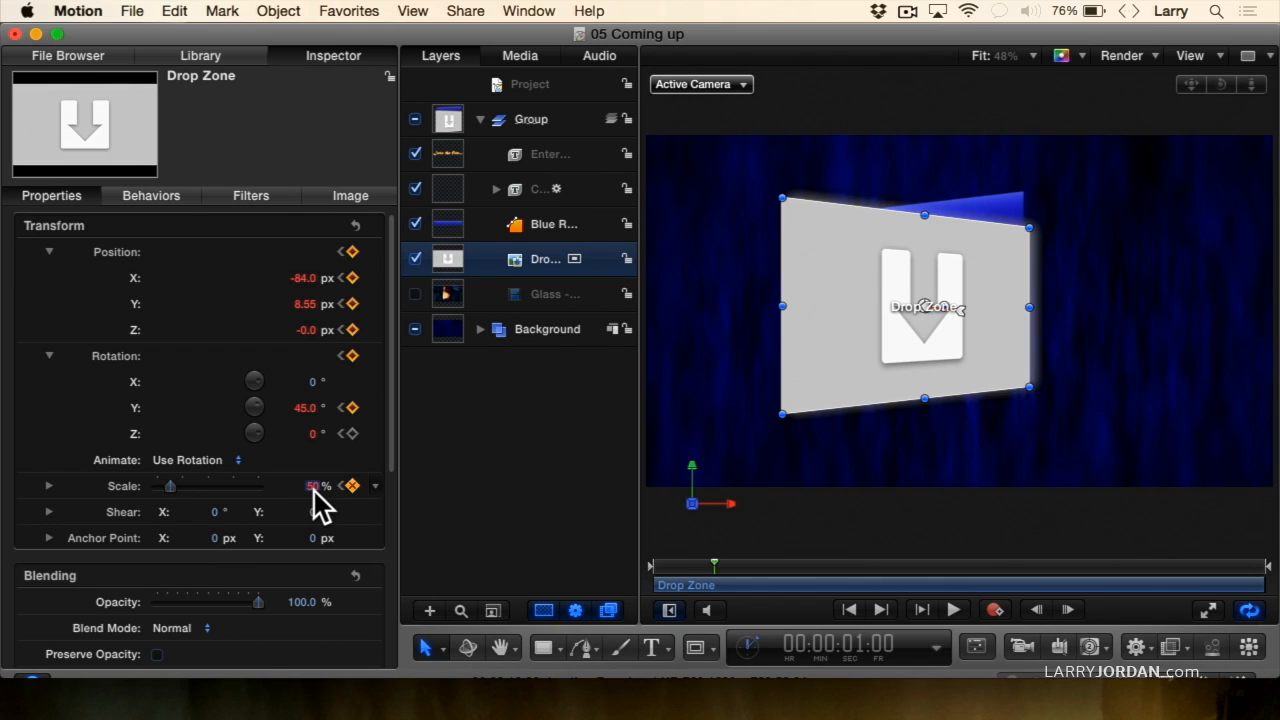
pyautogui.click(314, 487)
pyautogui.write('75')
pyautogui.press('Return')
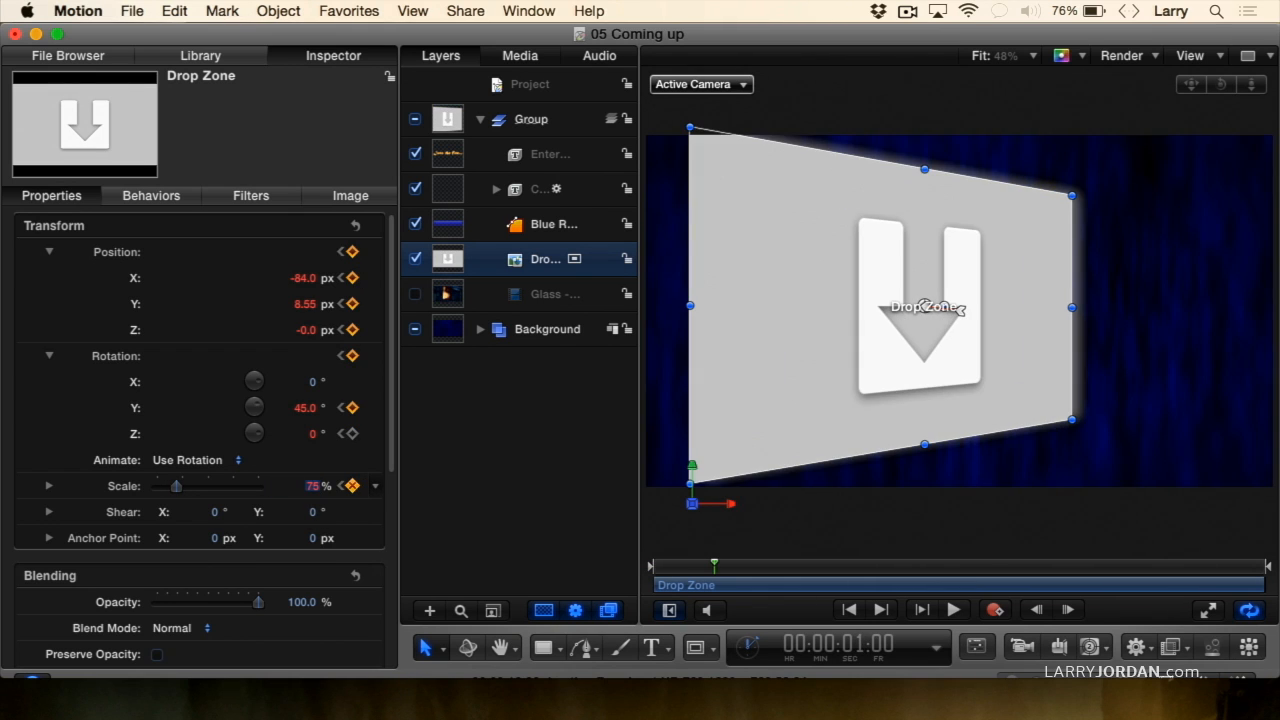
pyautogui.moveTo(700, 563); pyautogui.dragTo(606, 563)
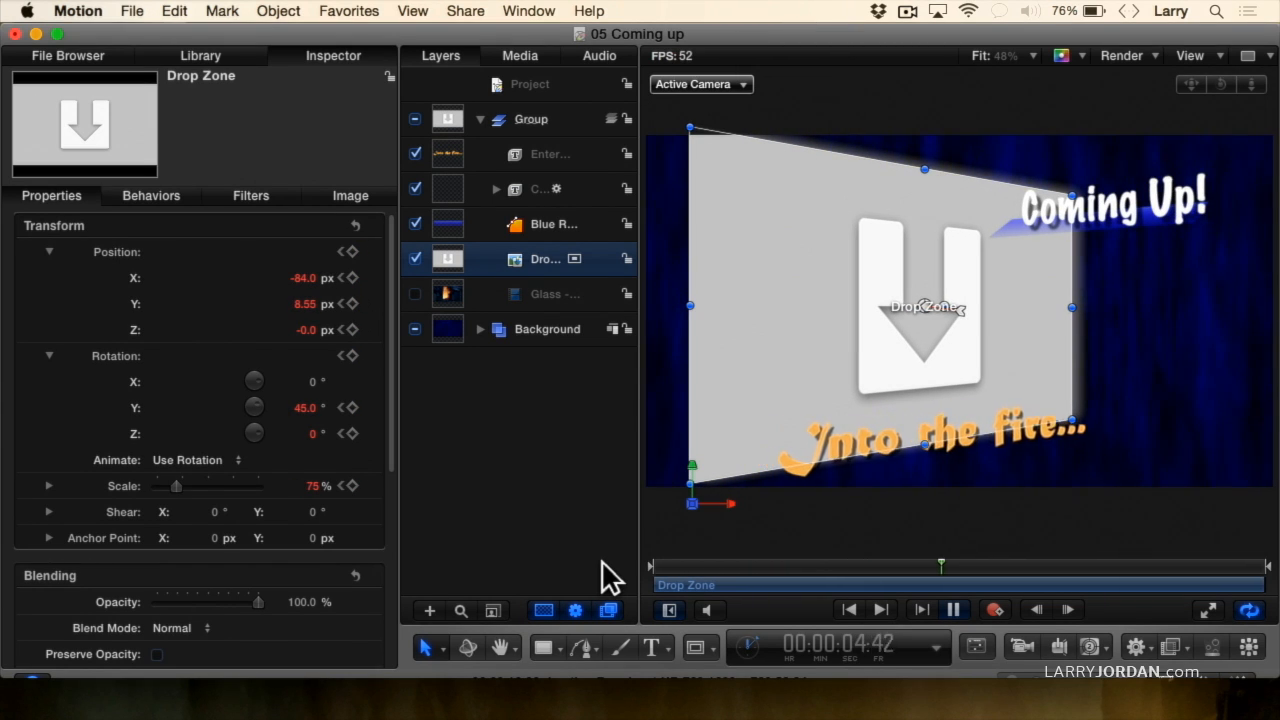
pyautogui.press('space')
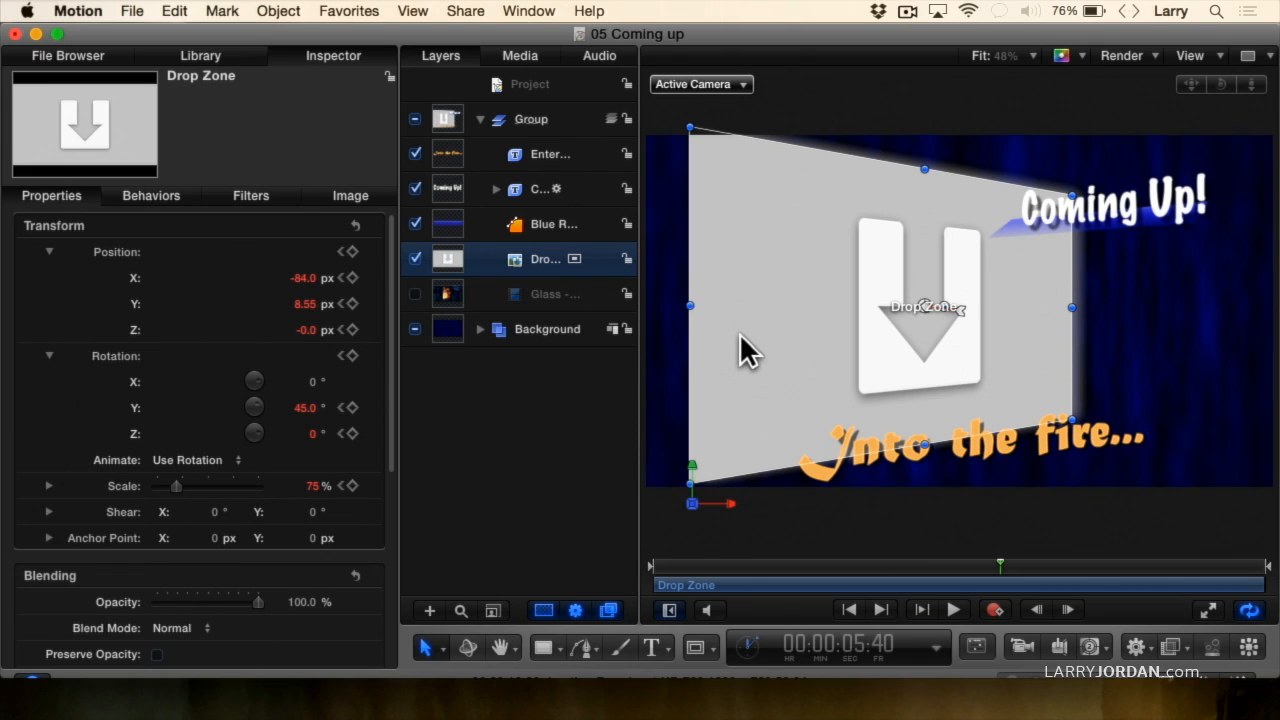
# Publish the project as a Final Cut generator template named "Coming Up Bumper" and hide Motion.
pyautogui.click(138, 11)
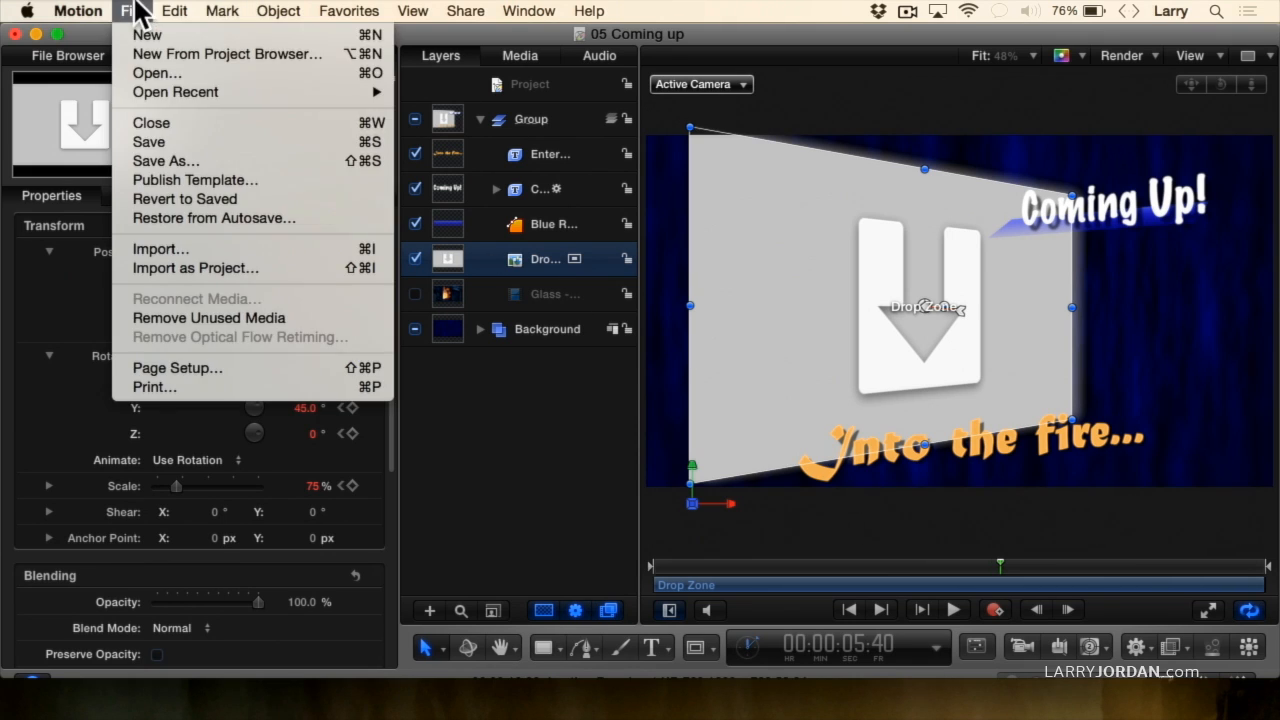
pyautogui.click(165, 180)
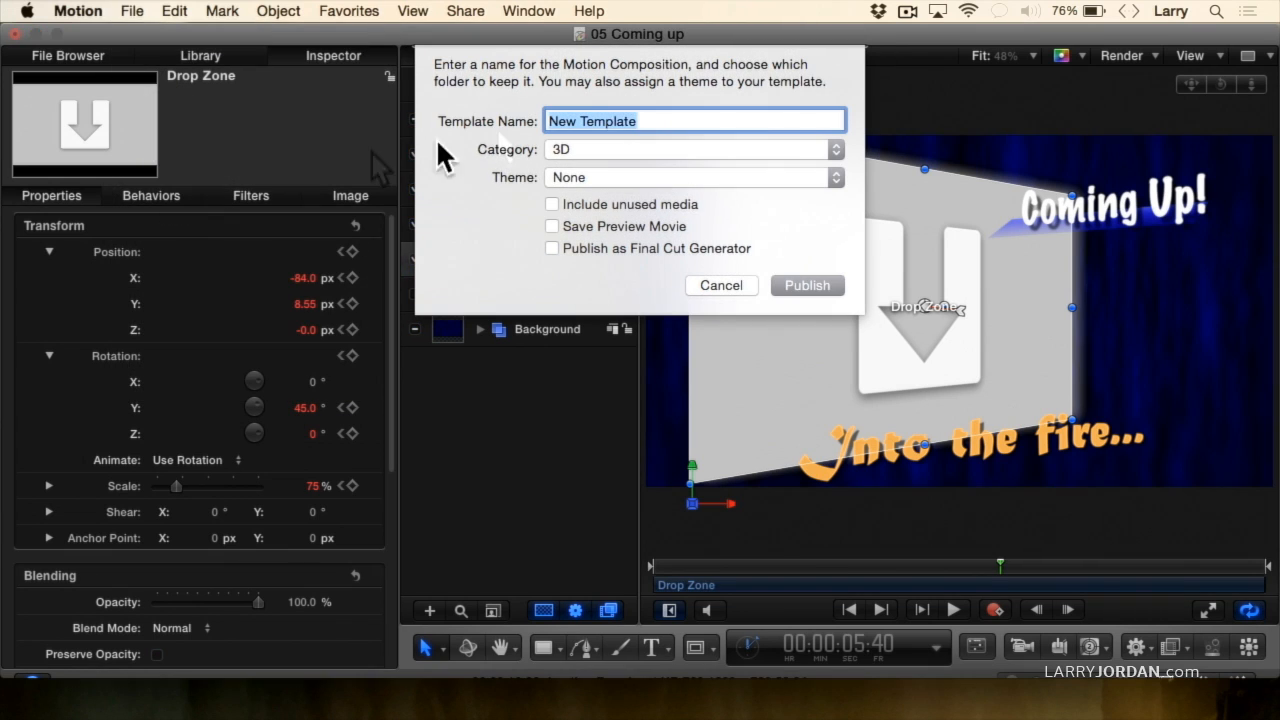
pyautogui.click(552, 247)
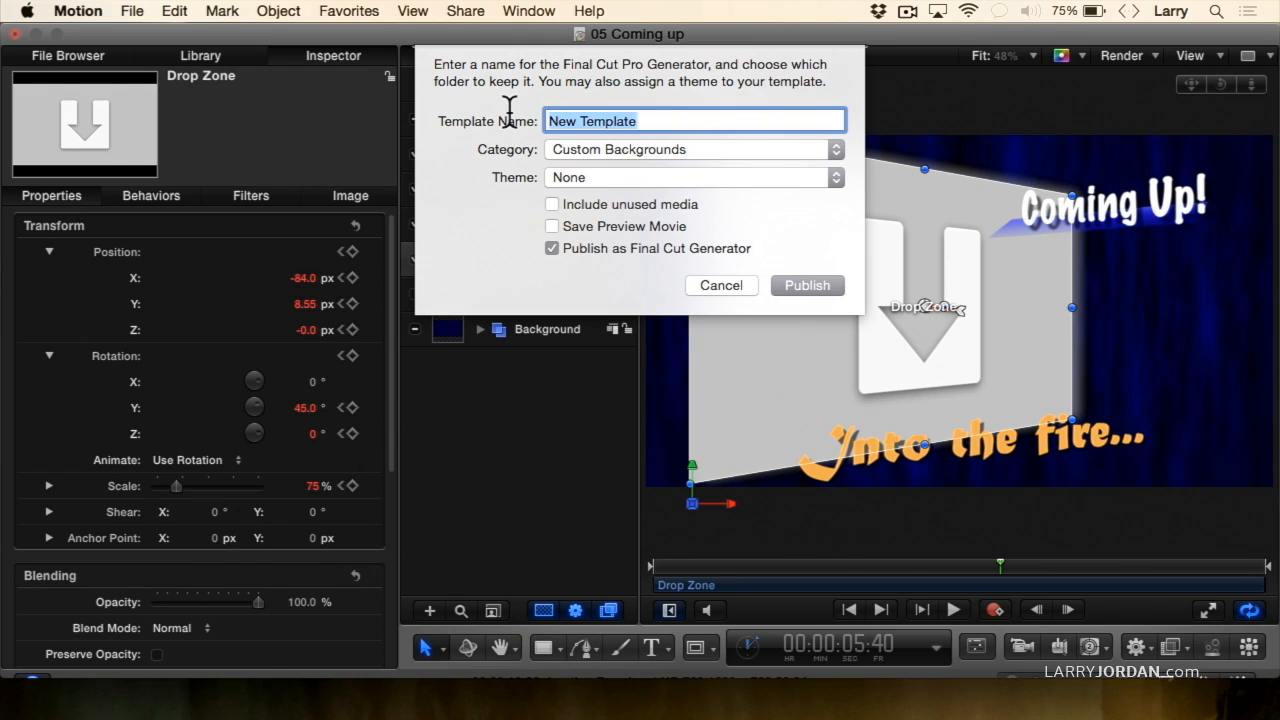
pyautogui.write('Comin')
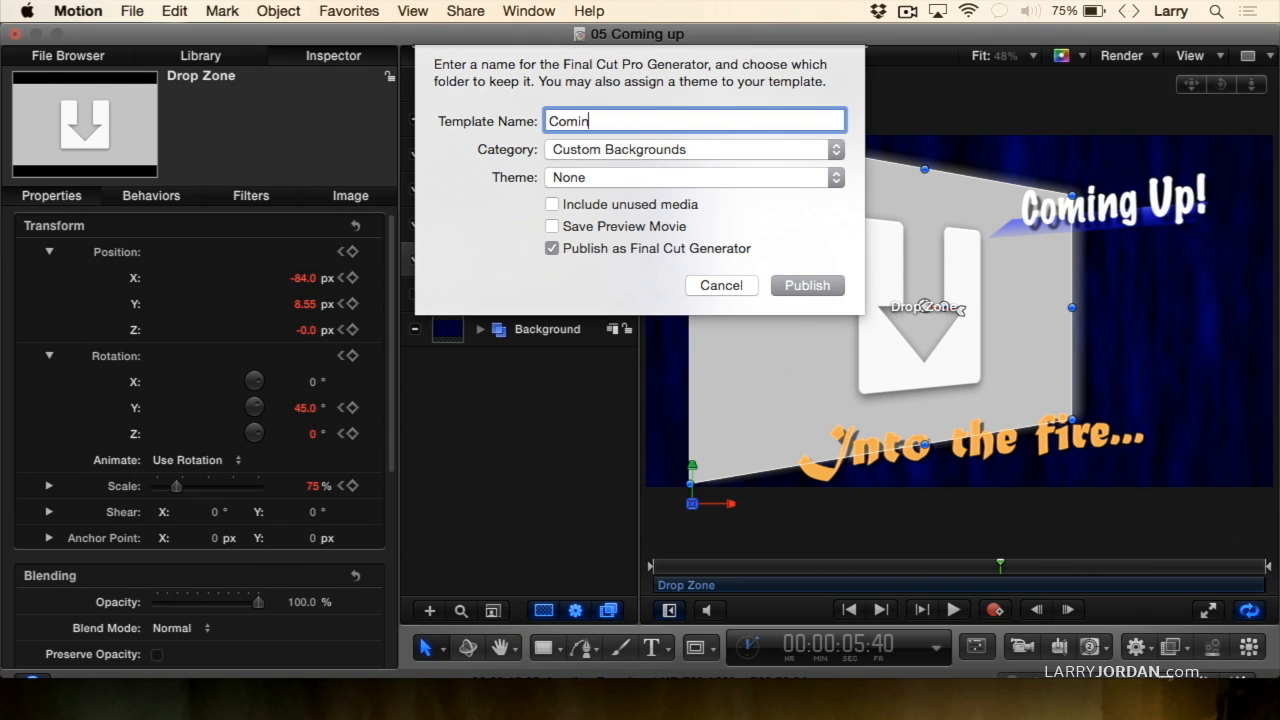
pyautogui.write('g Up Bumper')
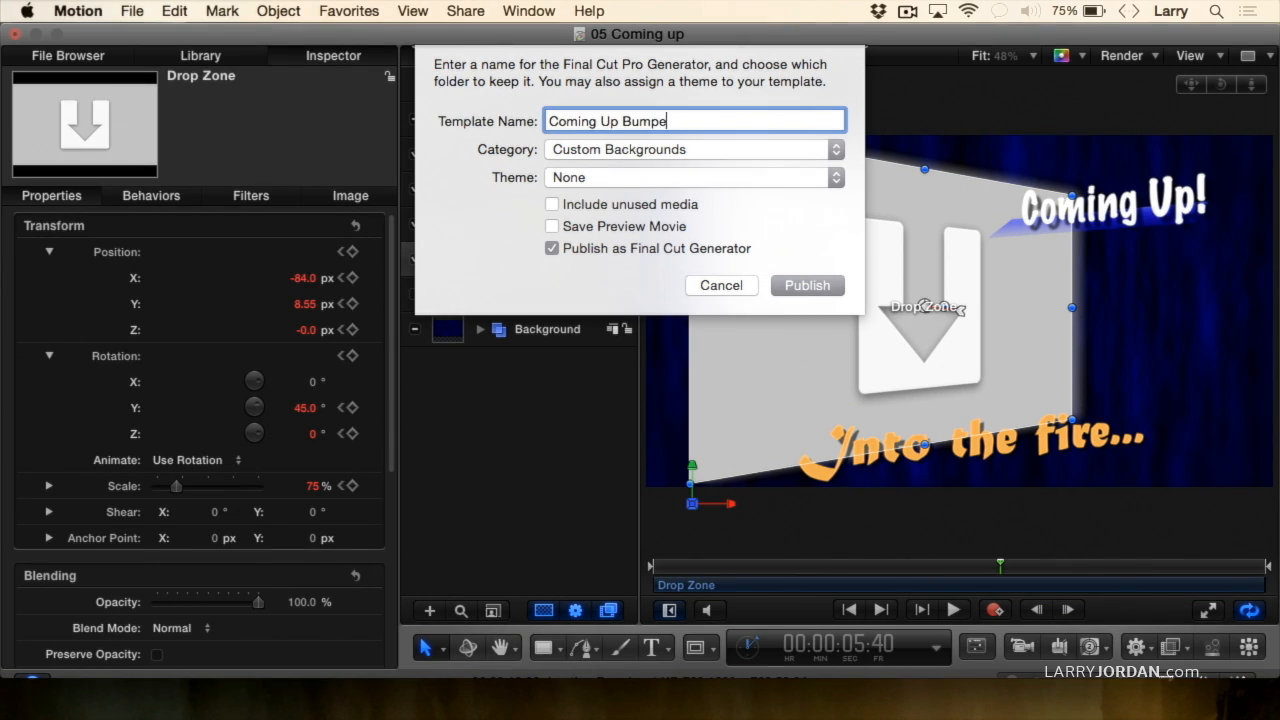
pyautogui.click(801, 287)
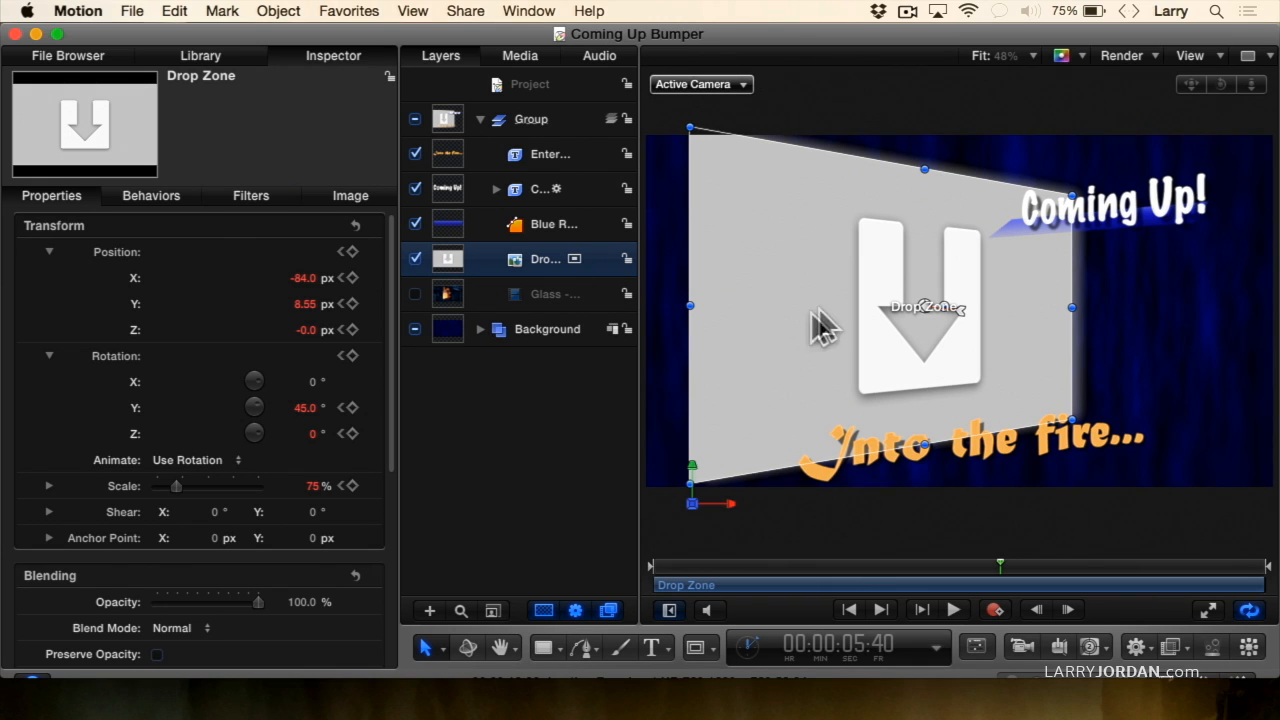
pyautogui.press('super+h')
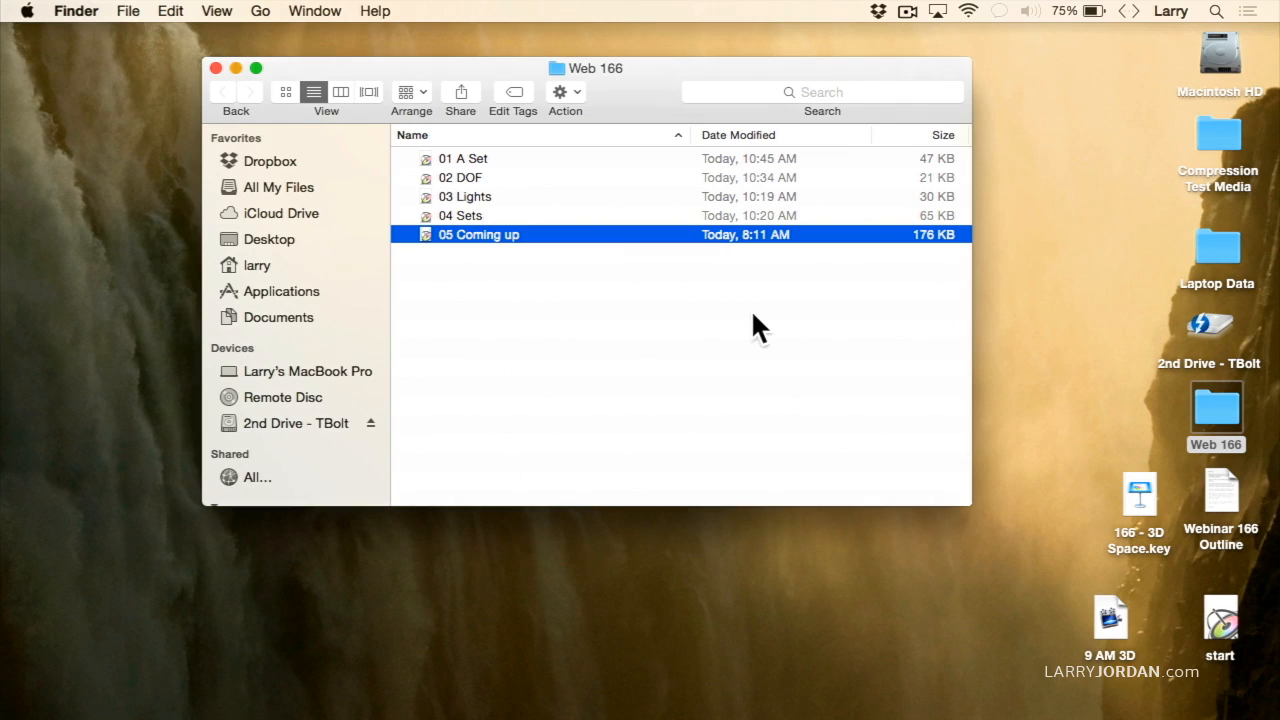
# Switch to Final Cut Pro and add the Coming Up generator to the start of the Untitled Project timeline.
pyautogui.click(401, 700)
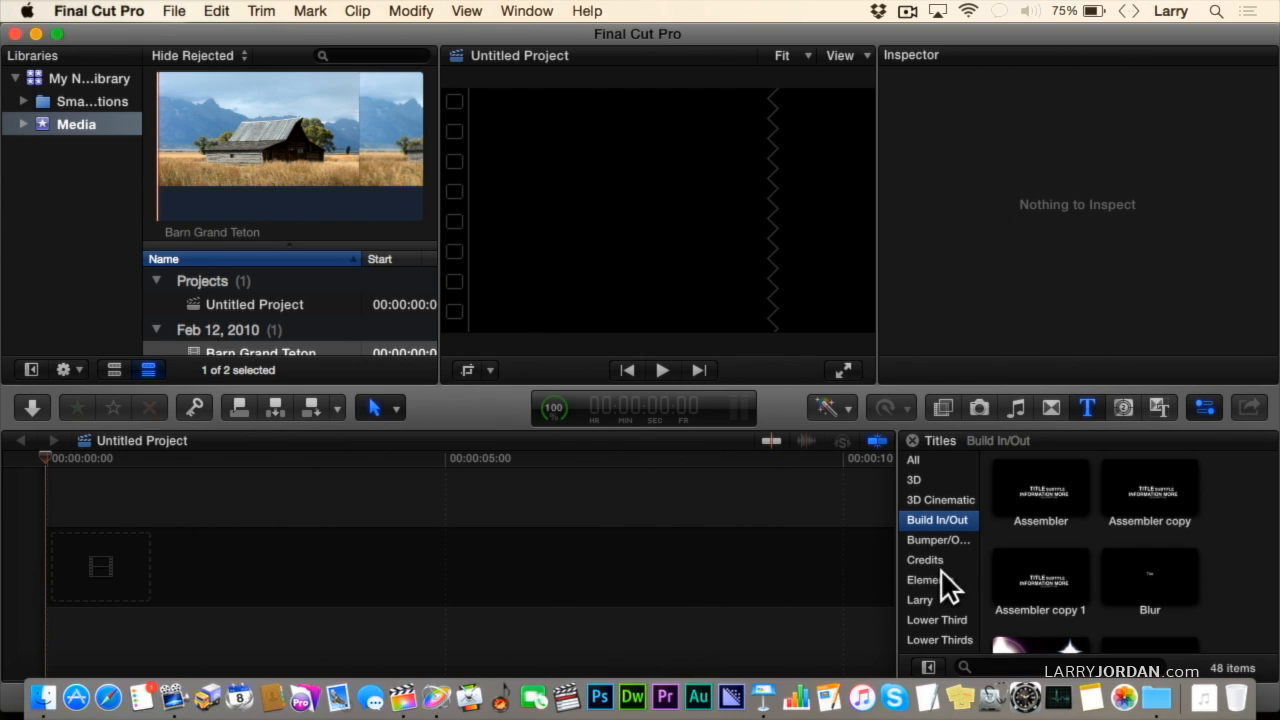
pyautogui.click(916, 600)
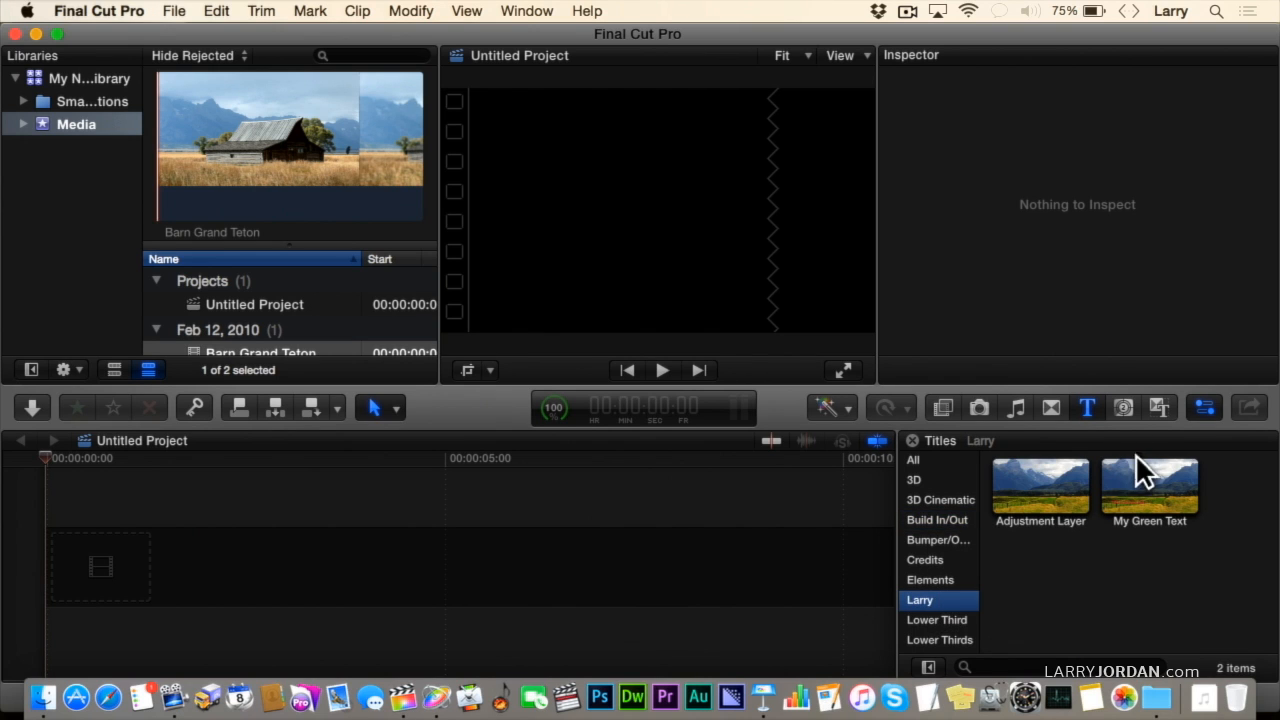
pyautogui.click(1124, 409)
pyautogui.moveTo(1147, 494); pyautogui.dragTo(450, 588)
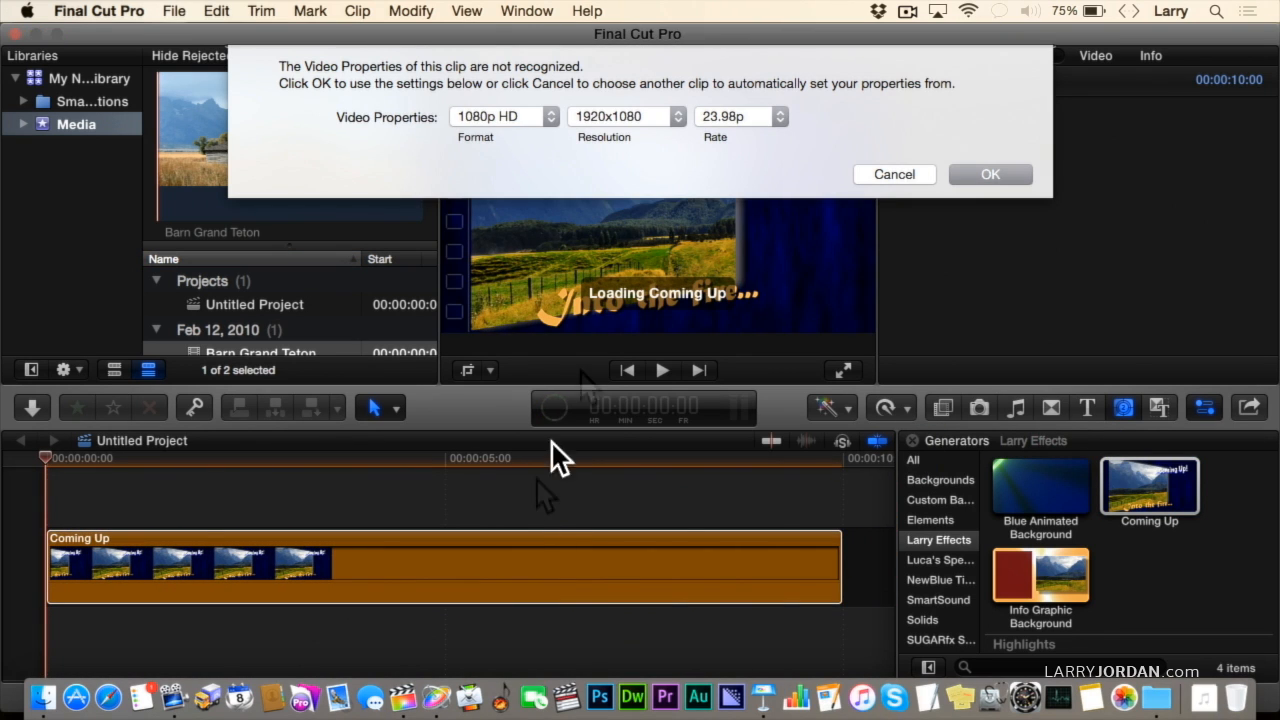
# Set the project's video properties to 720p HD at 1280x720 and choose a different frame rate.
pyautogui.click(521, 112)
pyautogui.click(520, 146)
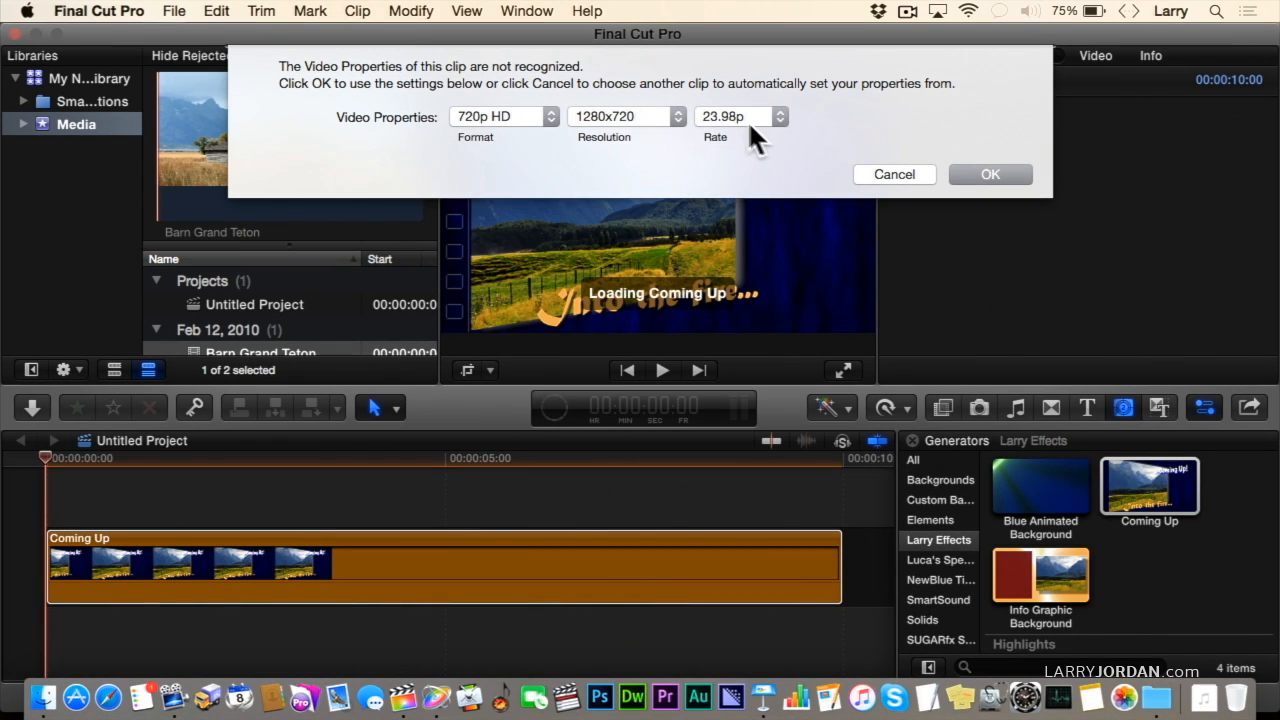
pyautogui.click(747, 118)
pyautogui.click(745, 170)
pyautogui.click(978, 172)
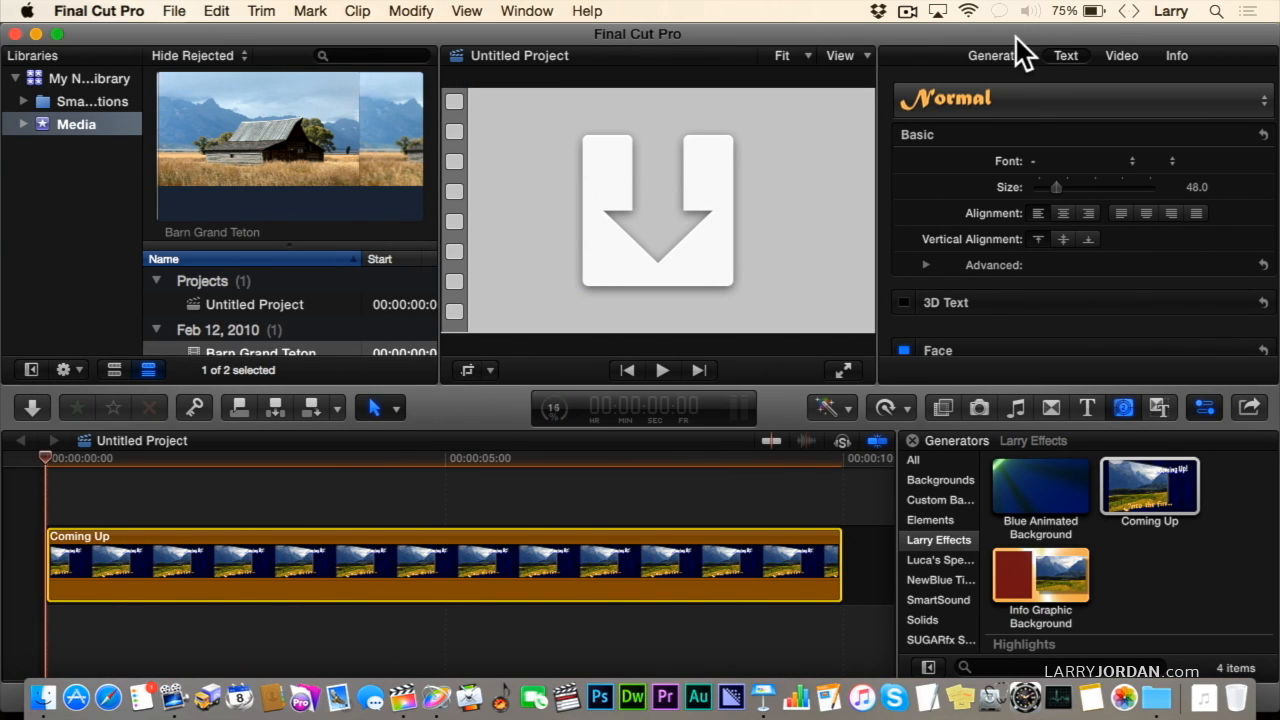
# Fill the Coming Up generator's Drop Zone with the Barn Grand Teton clip and play back the animation.
pyautogui.click(998, 58)
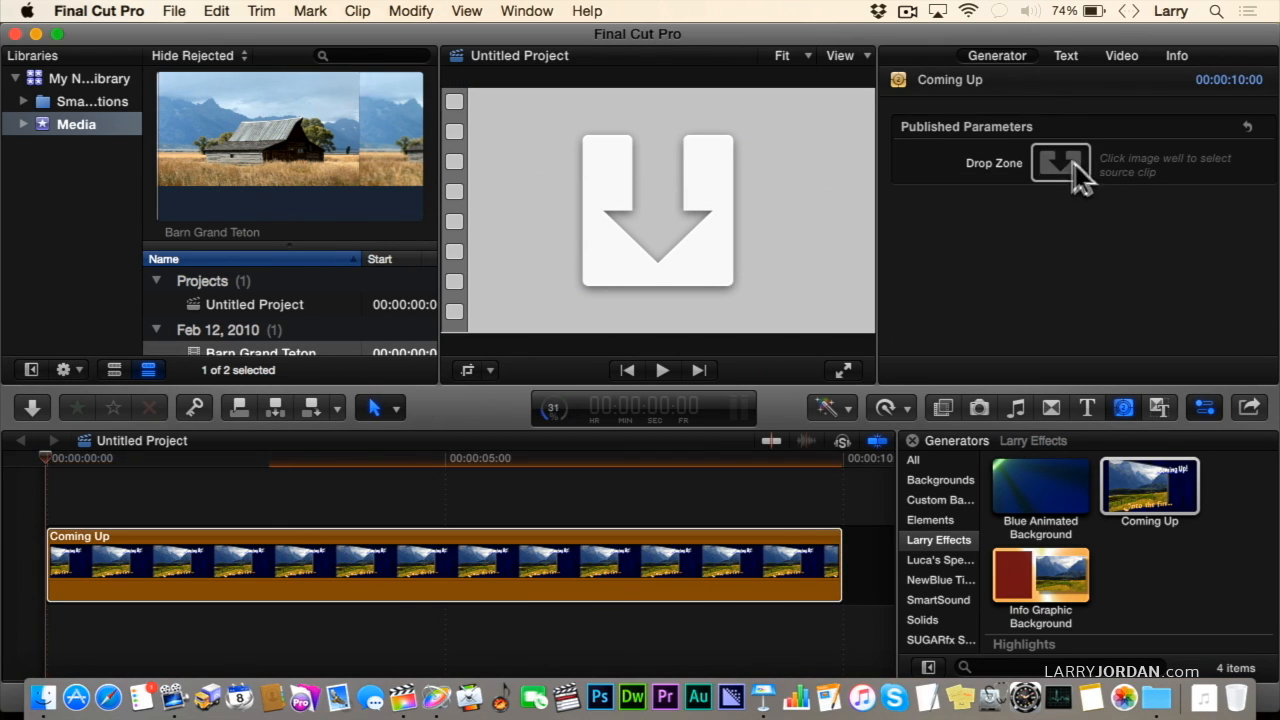
pyautogui.click(1066, 160)
pyautogui.click(314, 143)
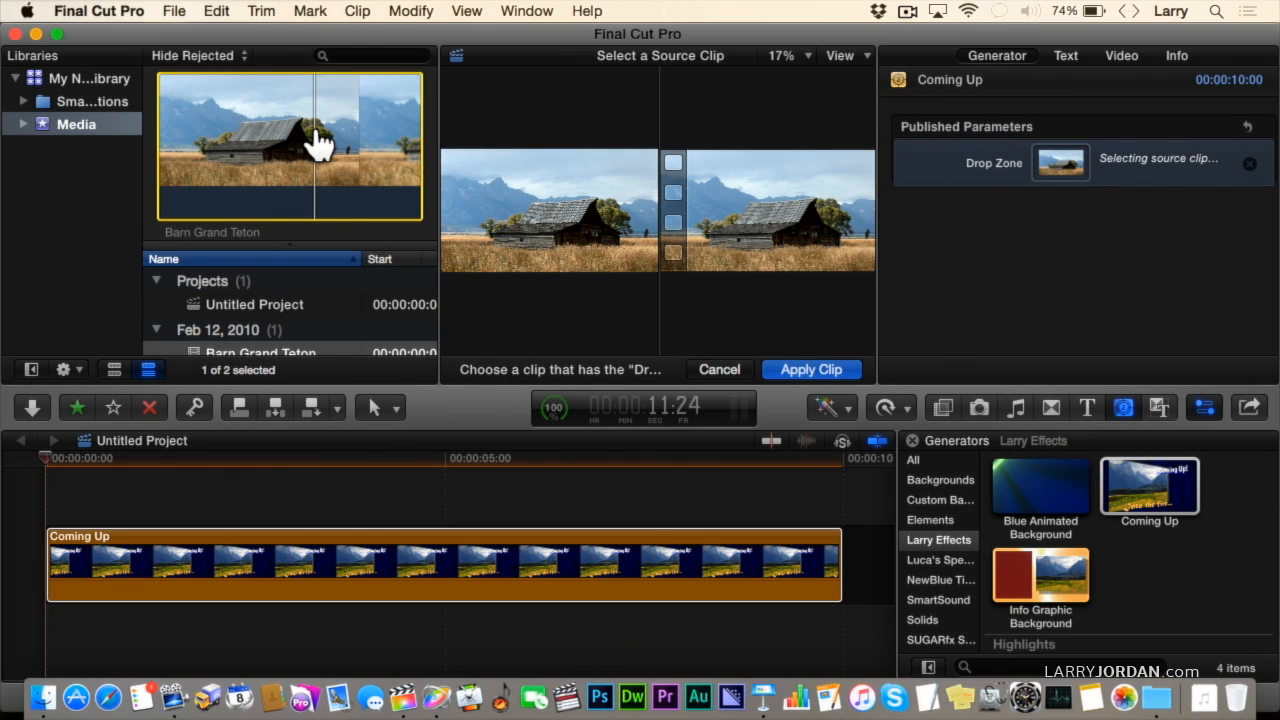
pyautogui.click(791, 362)
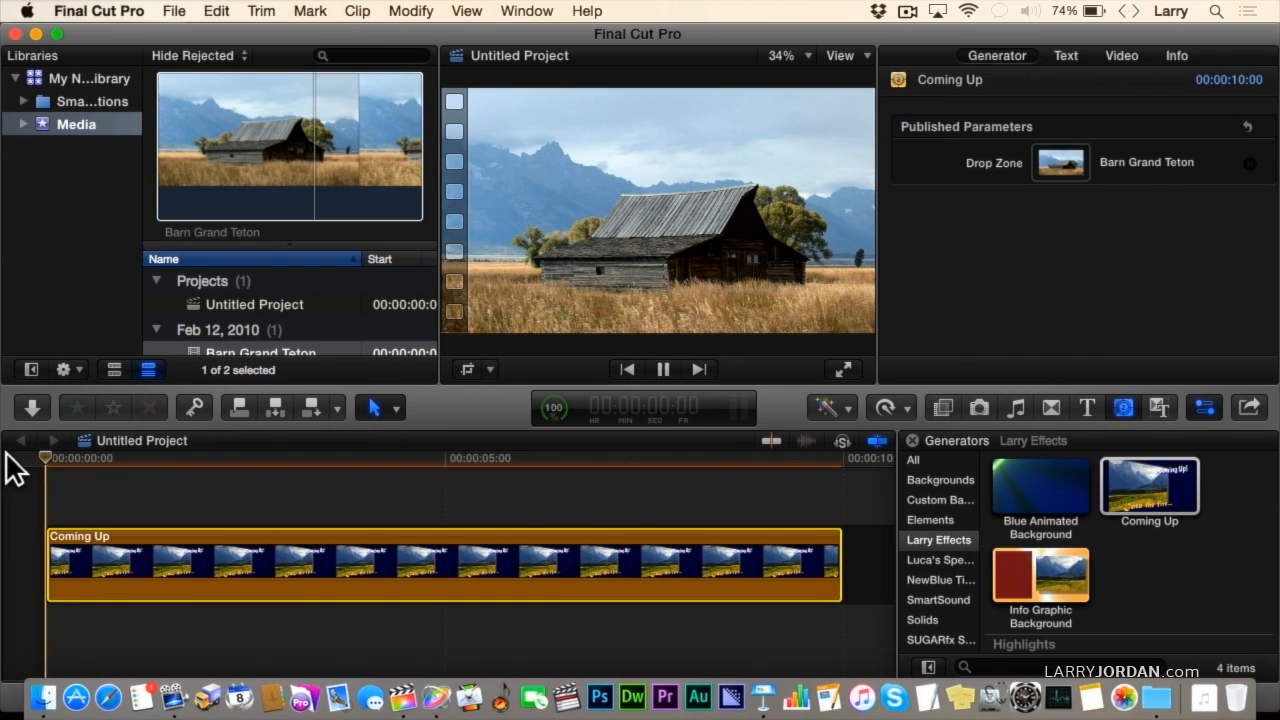
pyautogui.press('space')
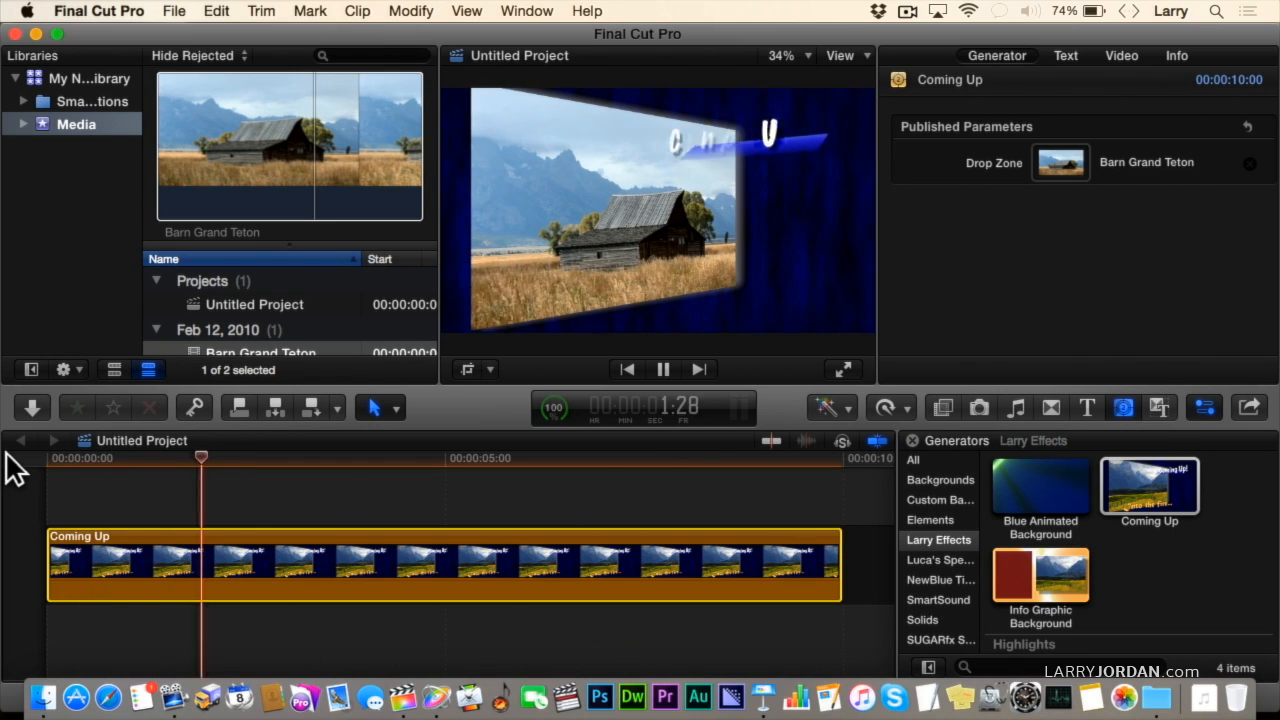
pyautogui.click(660, 369)
# Replace "fire" with "West" in the generator's orange "Into the fire..." text and play back the animation.
pyautogui.doubleClick(625, 302)
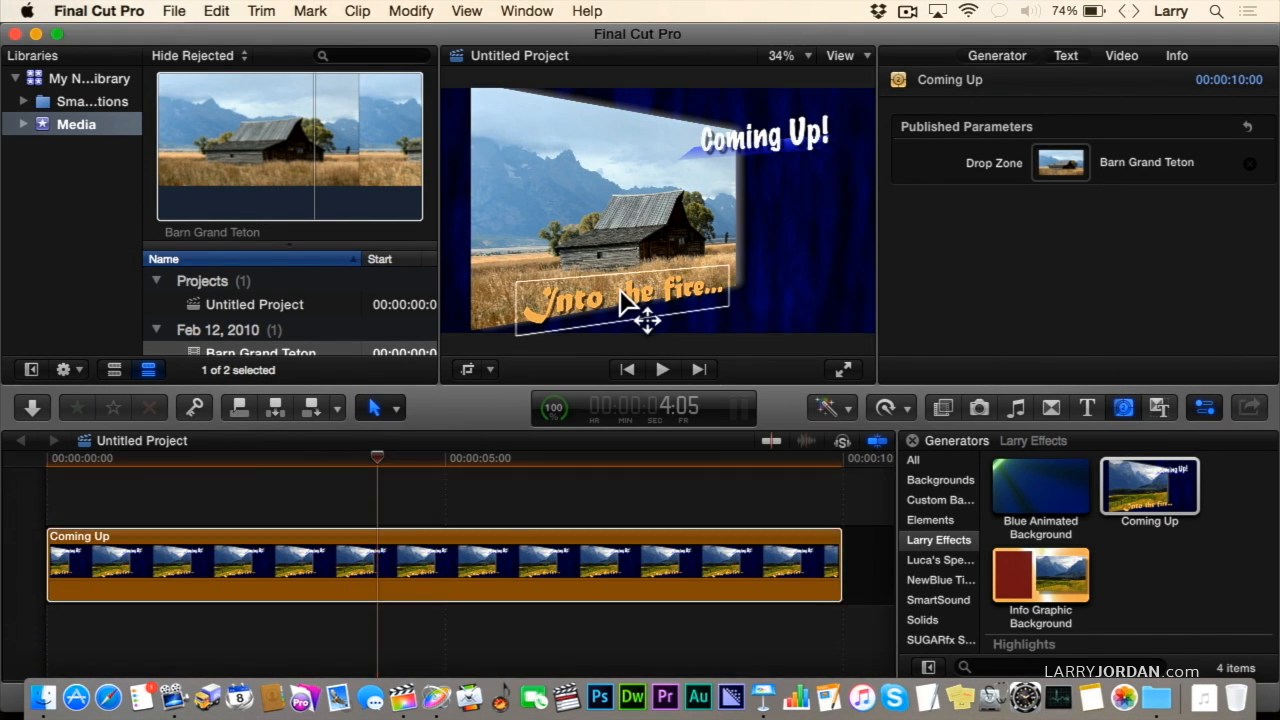
pyautogui.moveTo(613, 293); pyautogui.dragTo(652, 290)
pyautogui.doubleClick(679, 282)
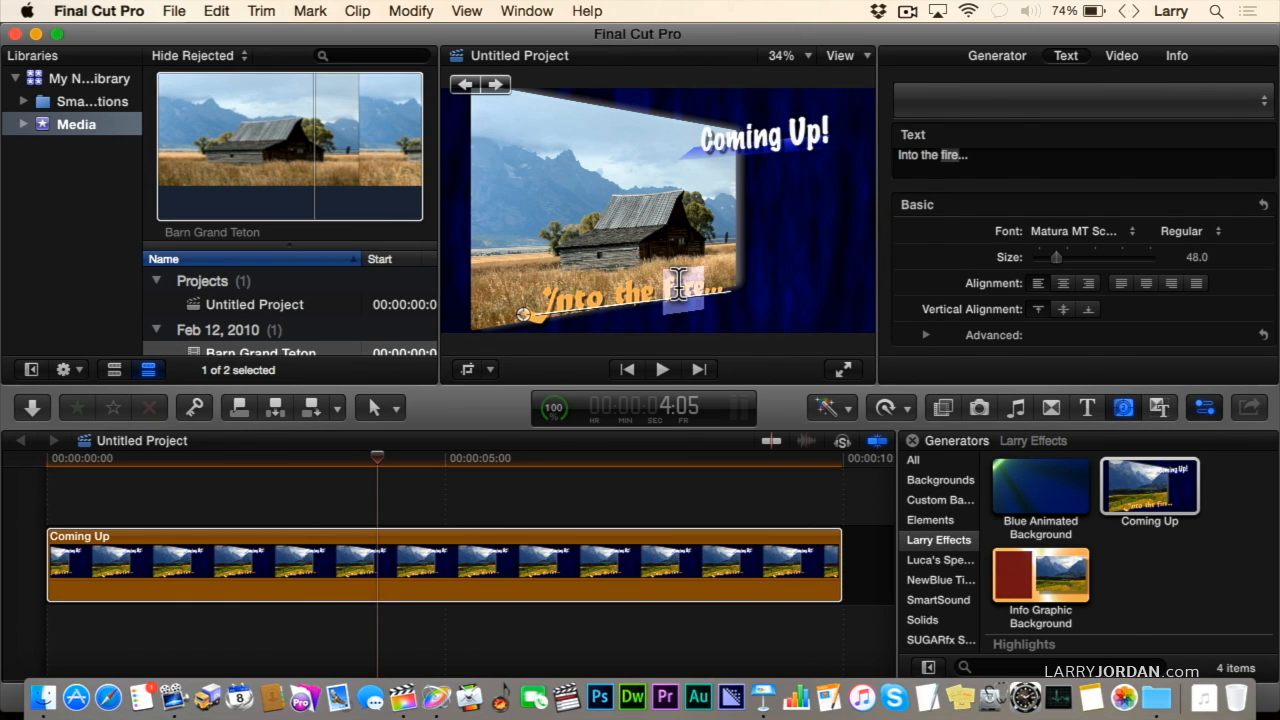
pyautogui.write('West')
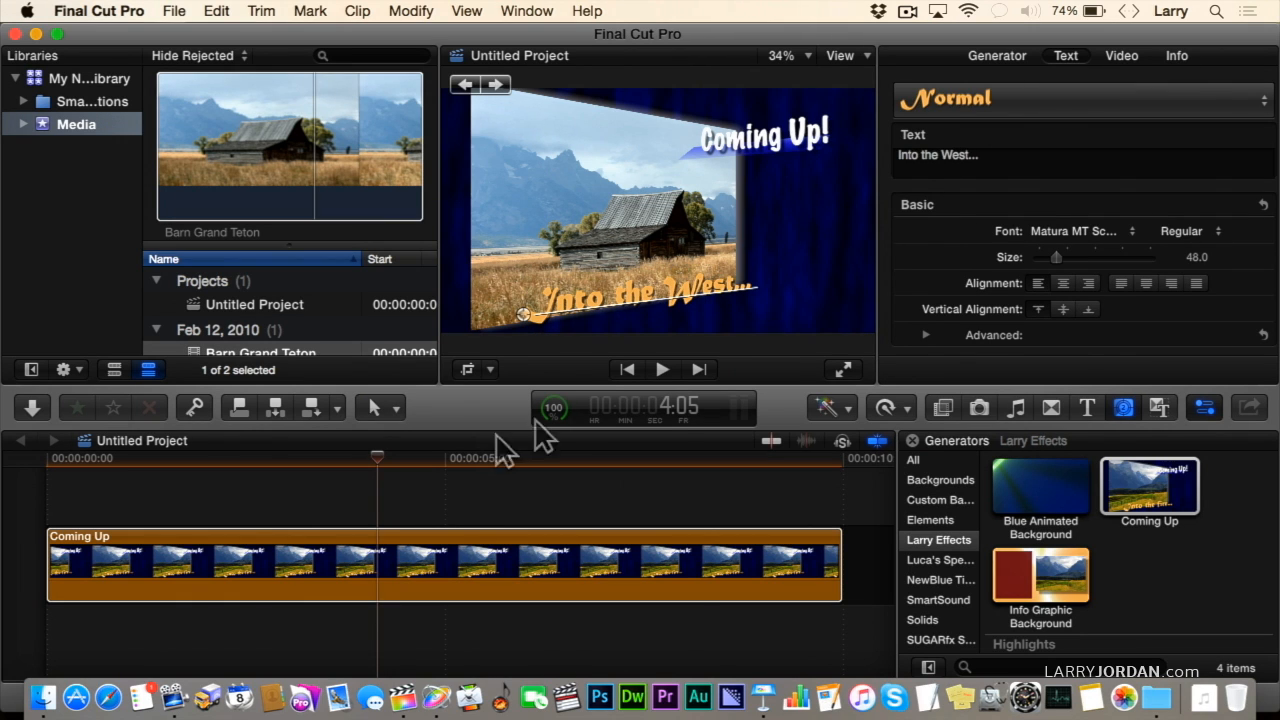
pyautogui.moveTo(240, 459); pyautogui.dragTo(129, 456)
pyautogui.press('space')
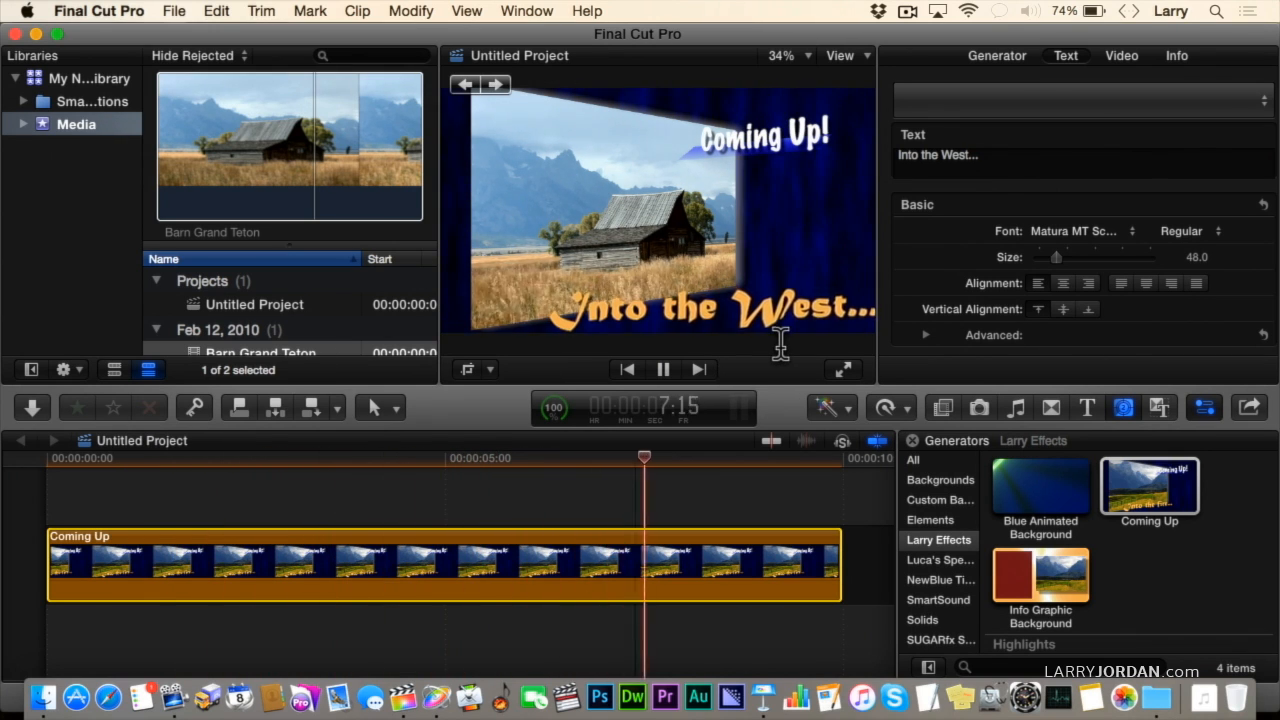
pyautogui.press('space')
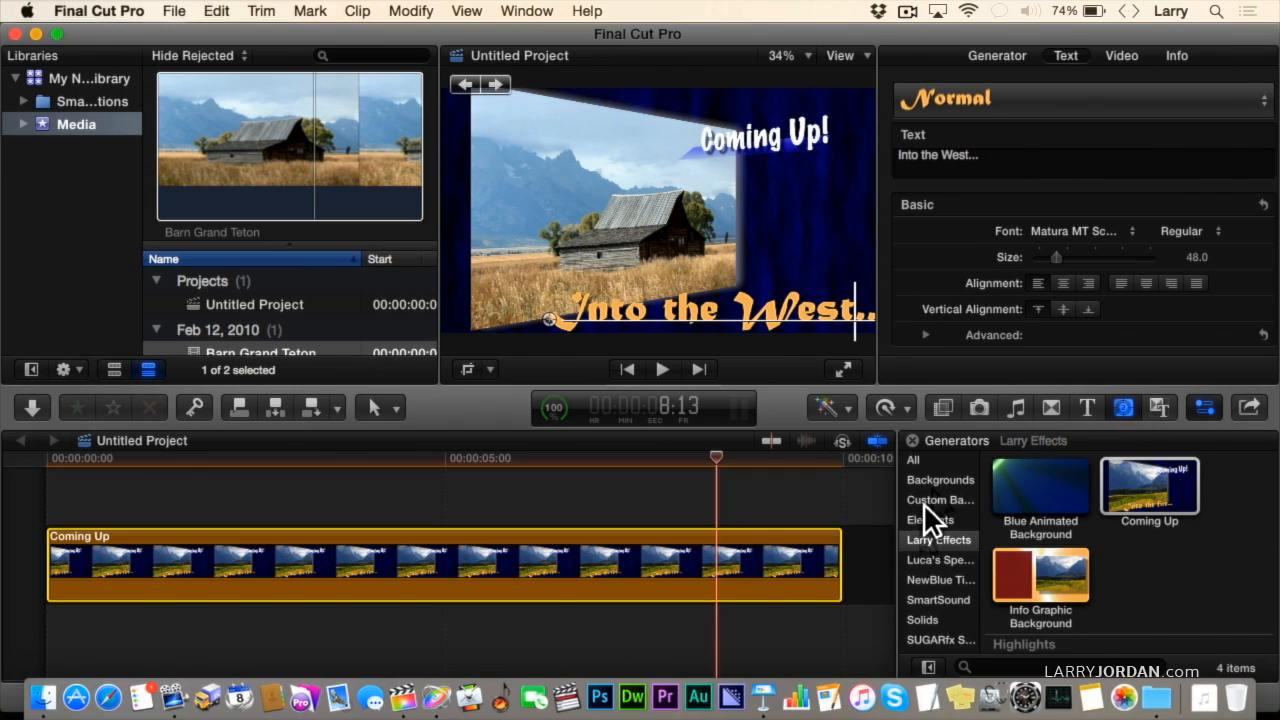
# Look through the Custom Backgrounds and Larry Effects generator categories for the published Coming Up templates.
pyautogui.click(908, 494)
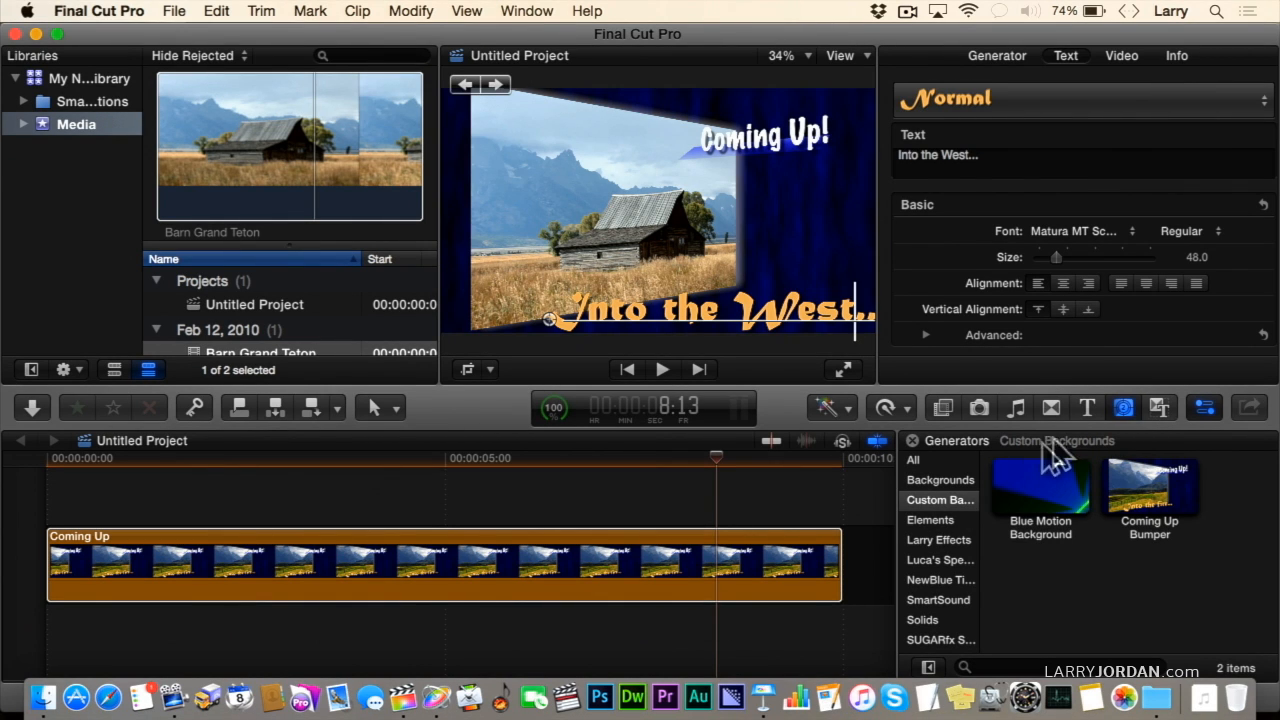
pyautogui.click(920, 541)
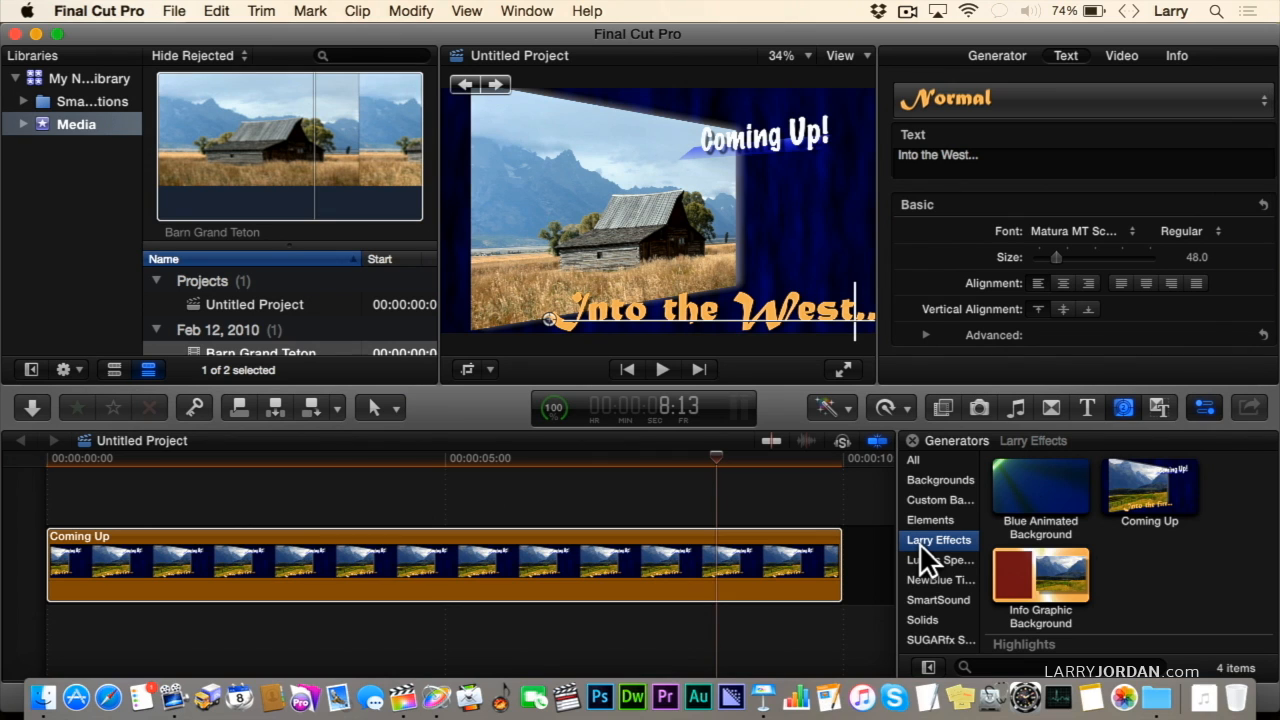